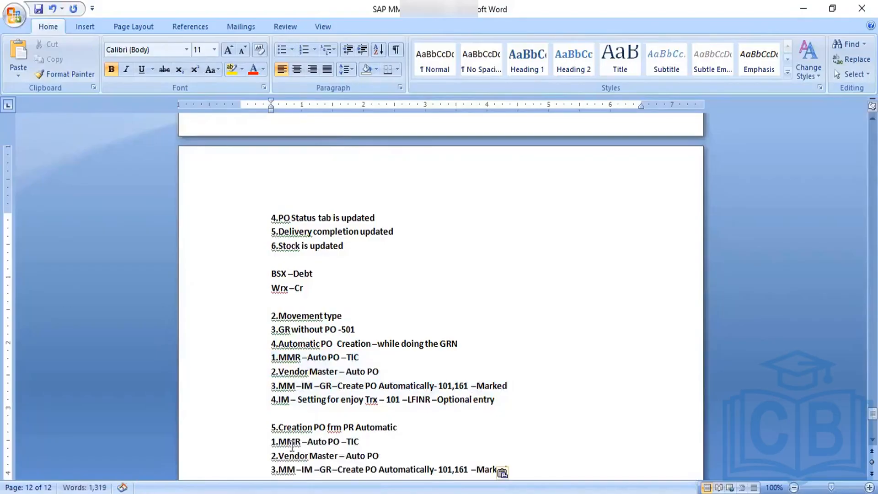
- Add the transaction codes ME51N, ME57 and ME59 on separate lines at the end of the notes and save the document
click(39, 9)
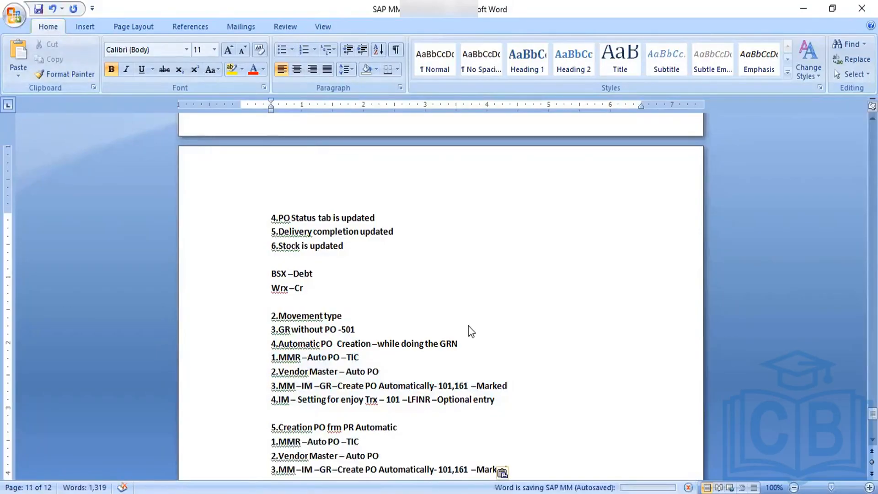
scroll(464, 452, down, 2)
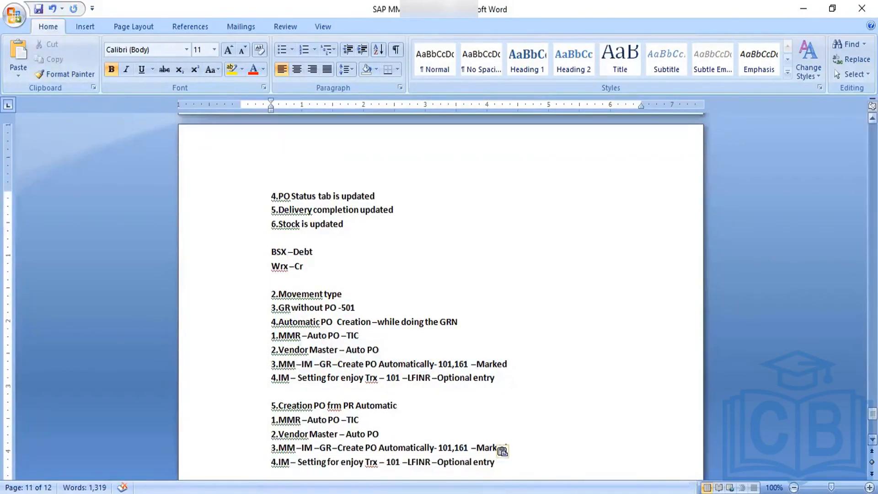
key(Return)
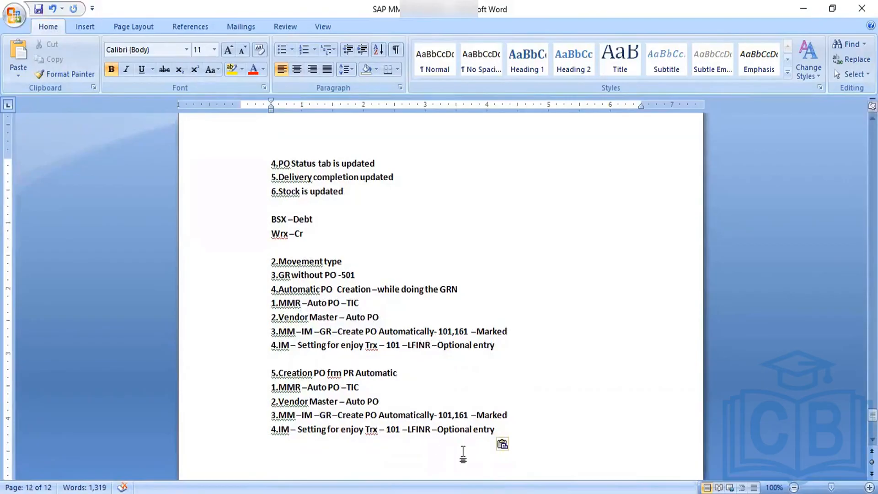
text(ME51N)
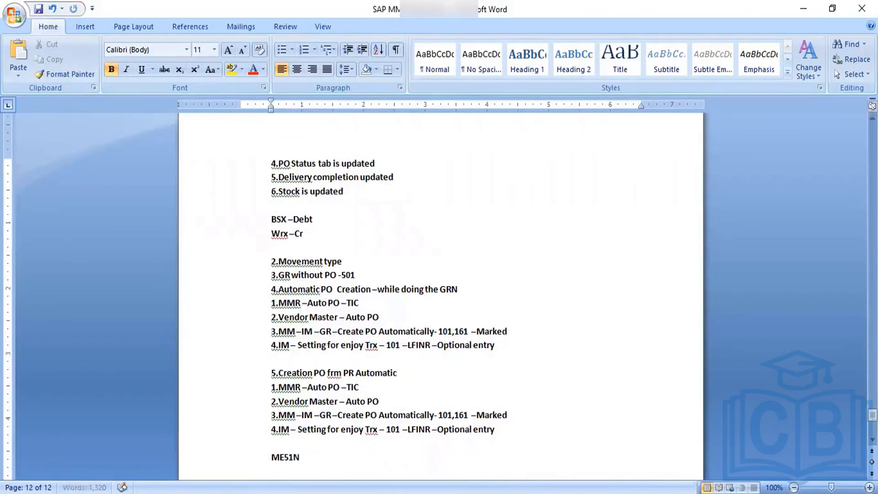
key(Return)
text(ME57)
key(Return)
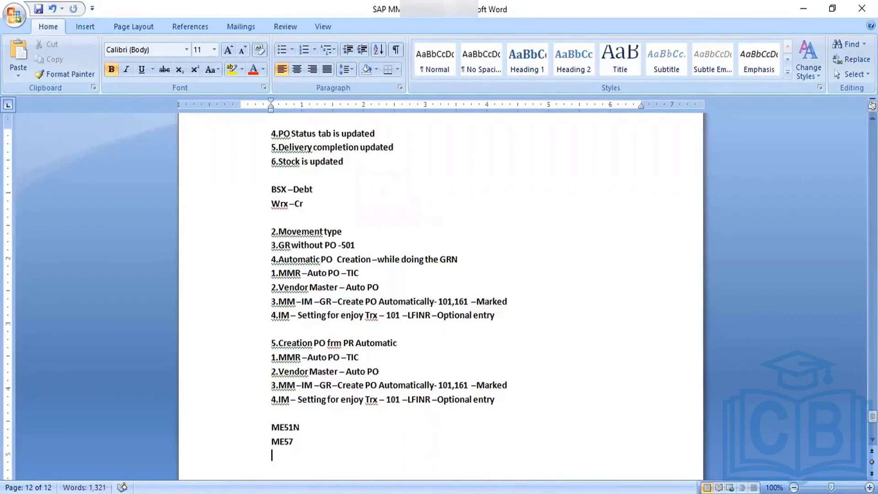
text(ME59)
click(39, 10)
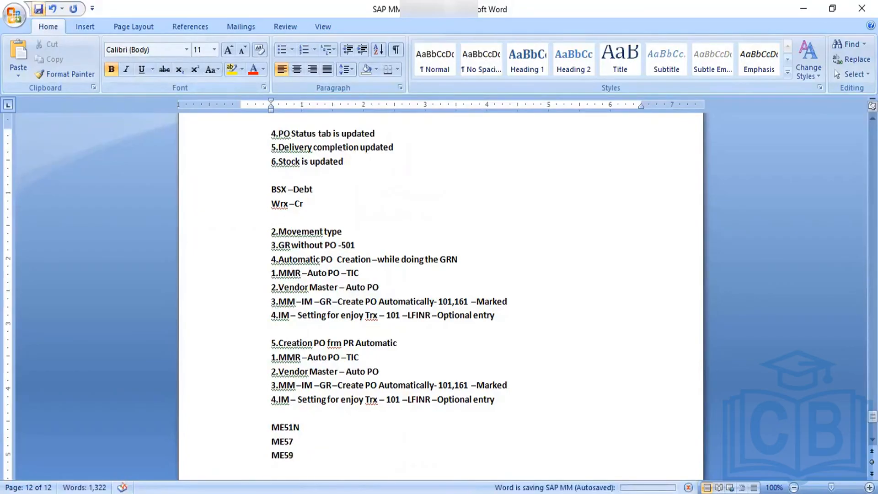
- Switch to the SAP remote desktop session and open transaction ME51N
click(462, 476)
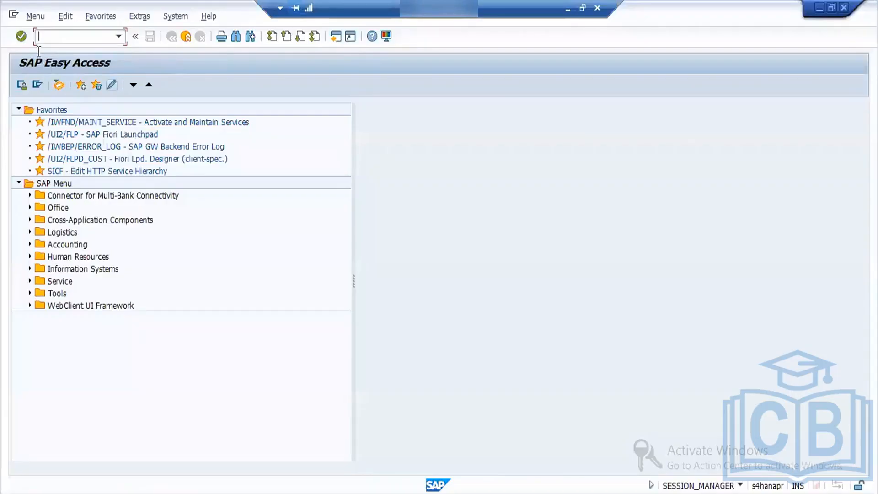
text(ME51N)
key(Return)
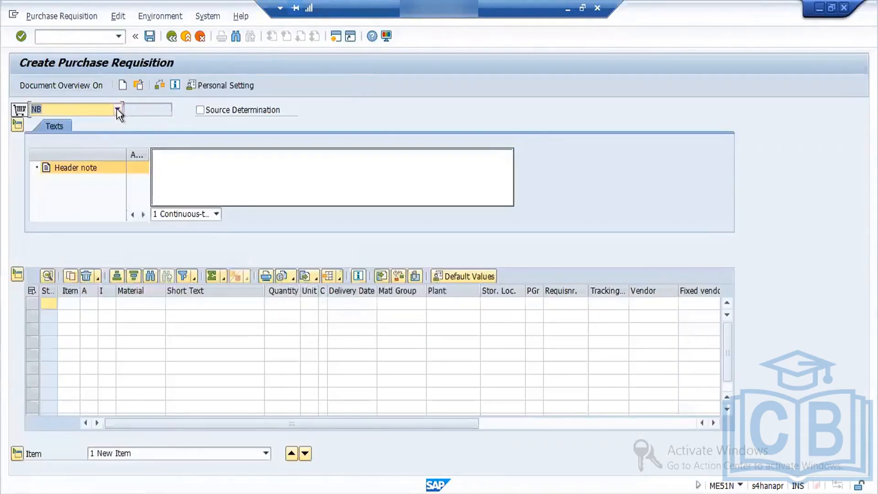
- Choose NB as the purchase requisition's document type
click(117, 109)
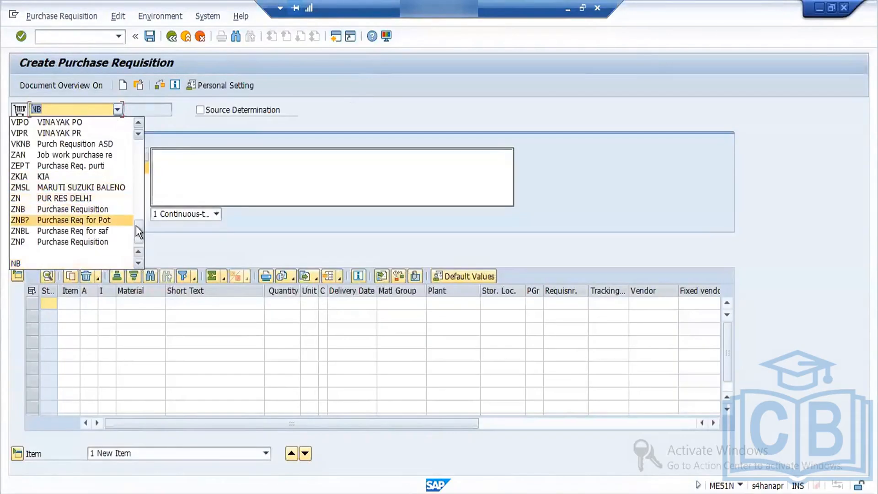
drag(136, 226, 149, 261)
click(72, 261)
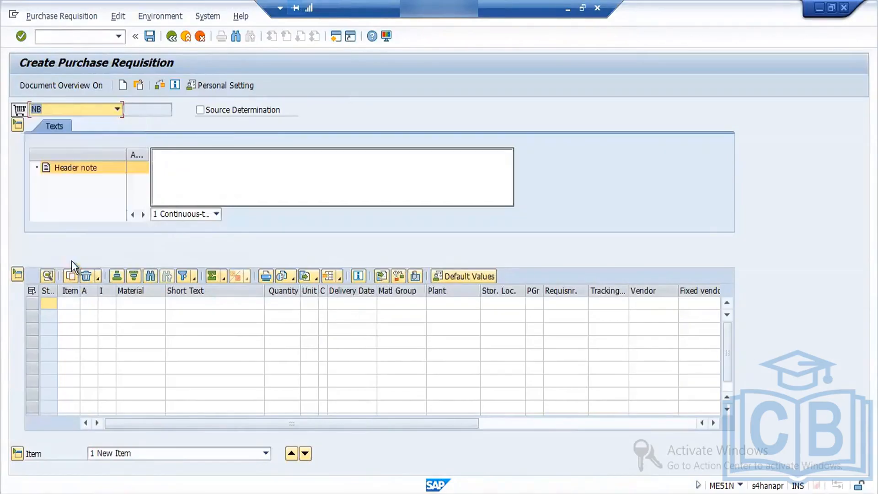
click(131, 303)
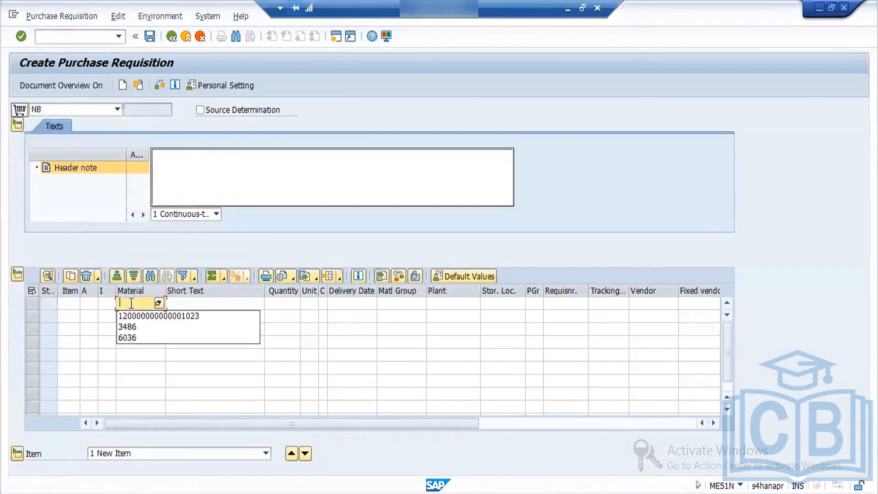
click(135, 315)
key(Return)
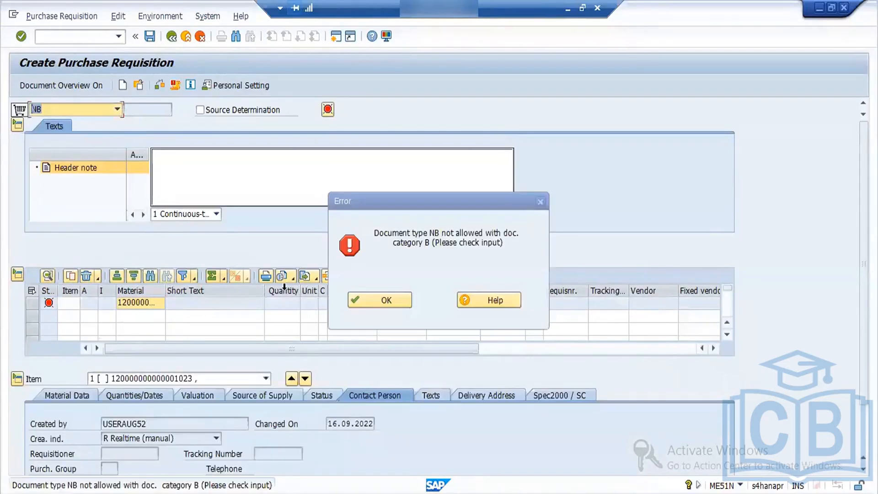
click(369, 300)
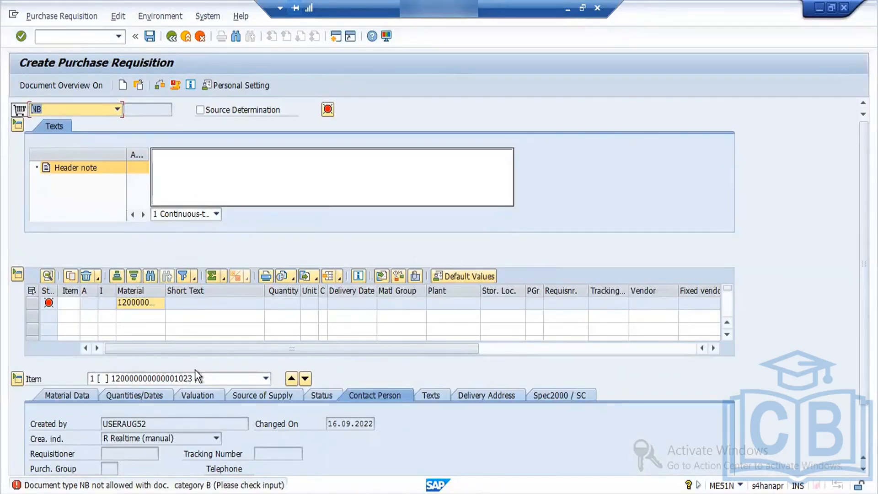
- Change the requisition's document type to ZNB Purchase Requisition
click(118, 110)
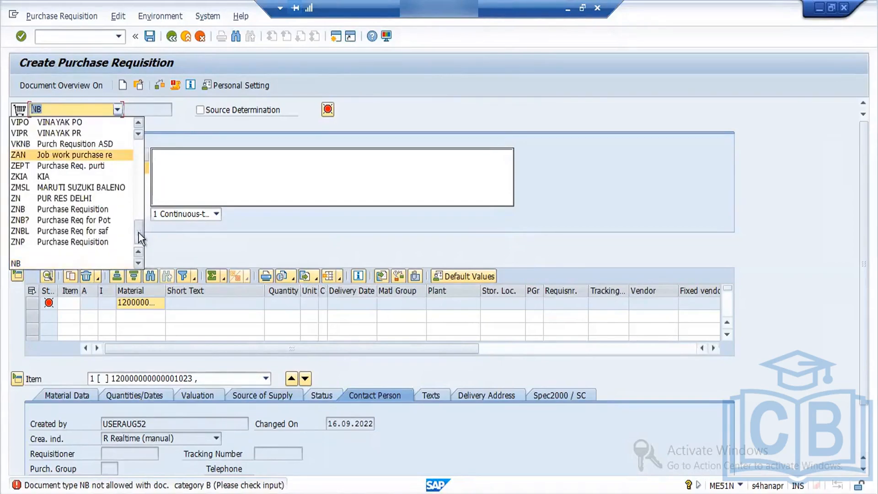
click(95, 206)
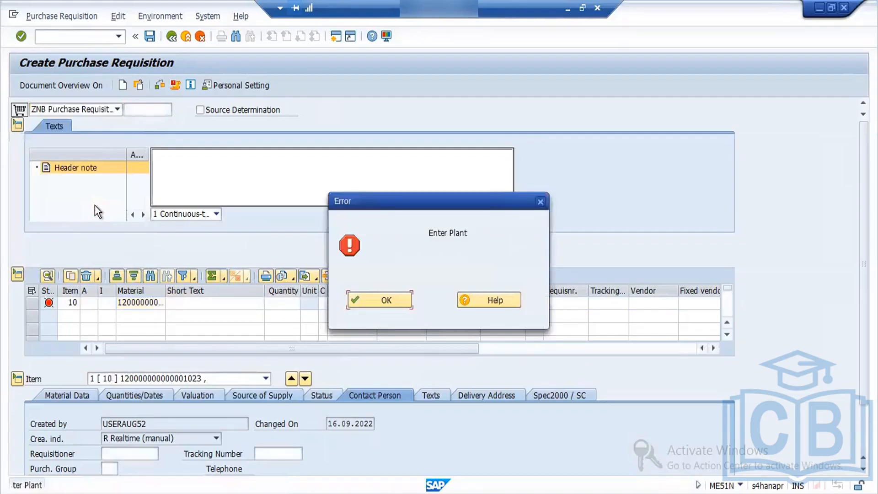
click(397, 300)
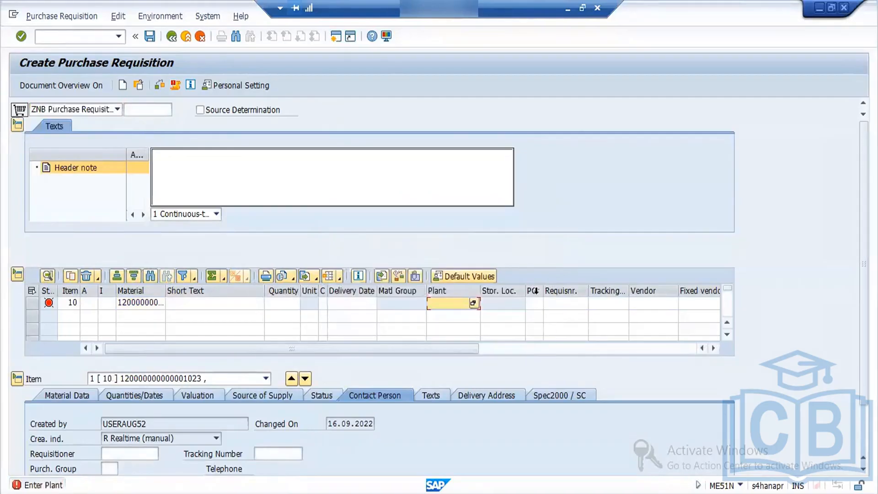
- Assign the Ford Chenaai plant to item 10 and set its quantity to 10
click(473, 302)
click(444, 313)
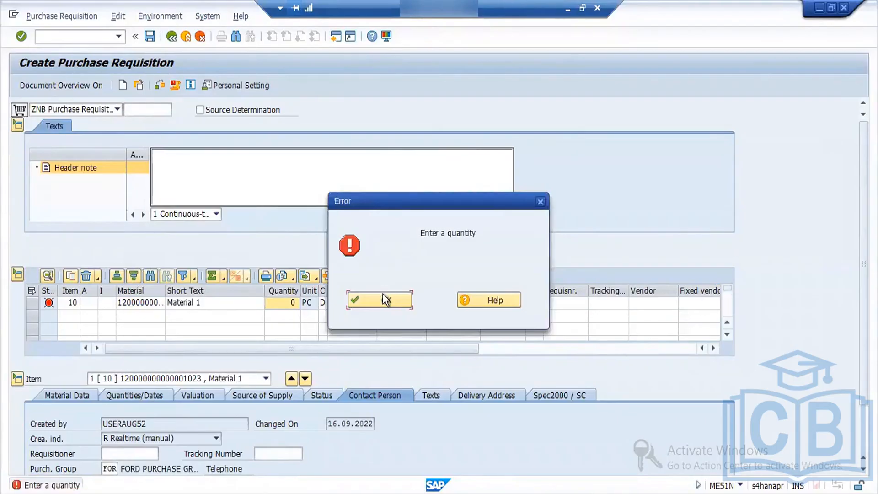
click(383, 300)
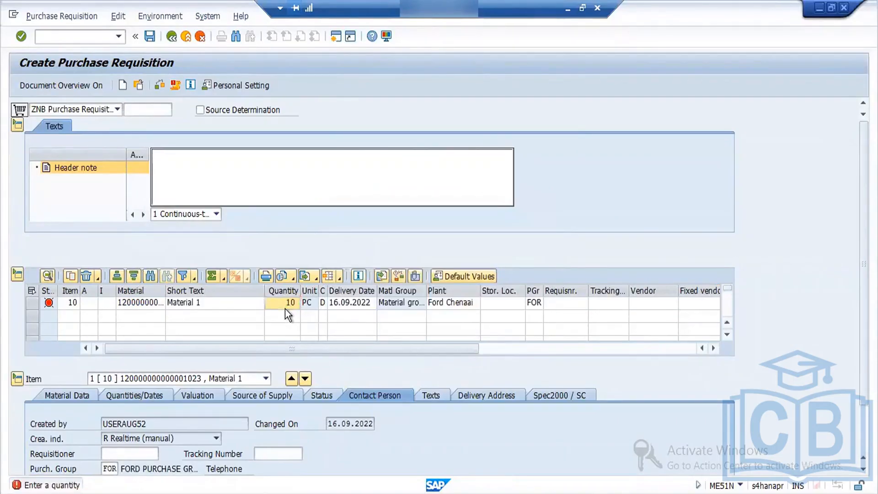
key(Return)
click(376, 297)
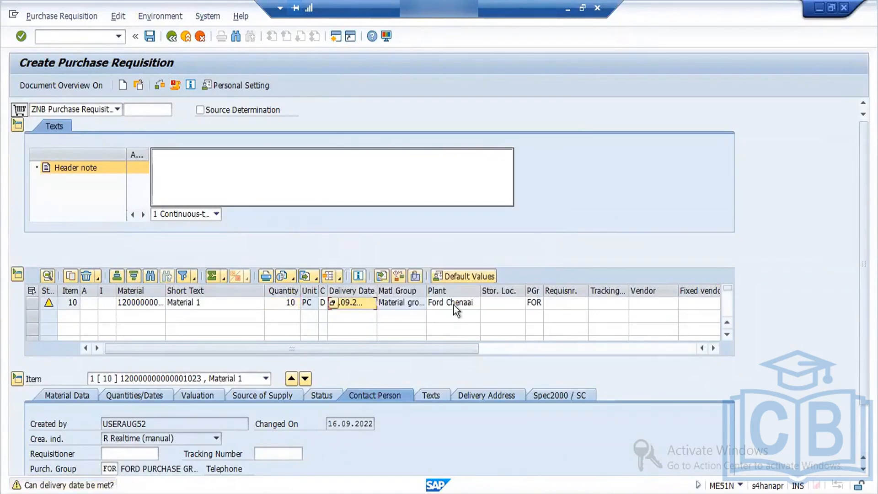
- Set the storage location of item 10 to STORAGE 3
click(566, 303)
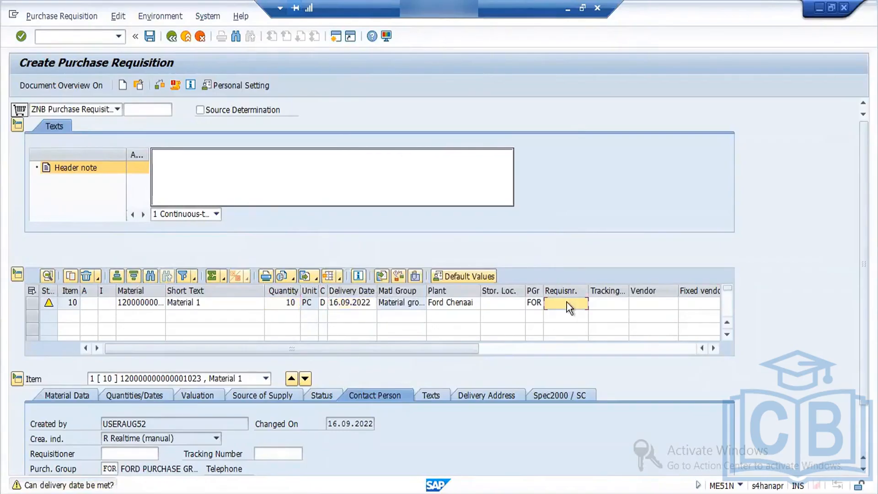
click(501, 304)
key(Escape)
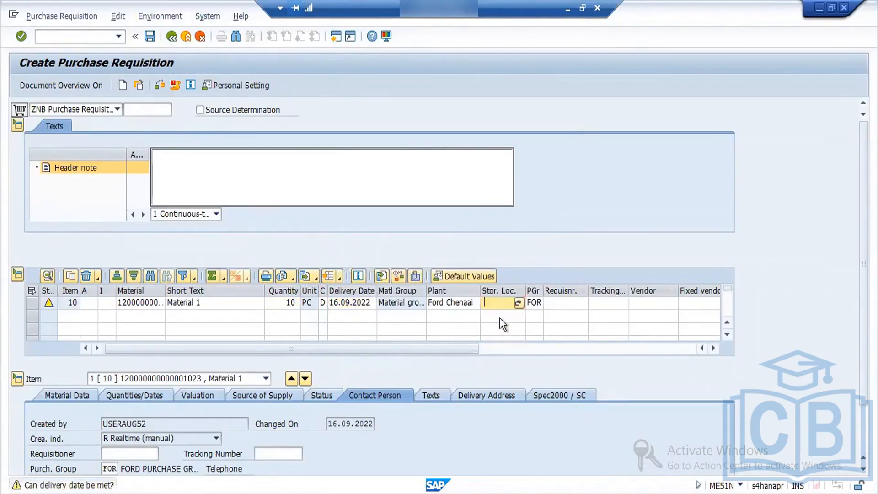
key(Return)
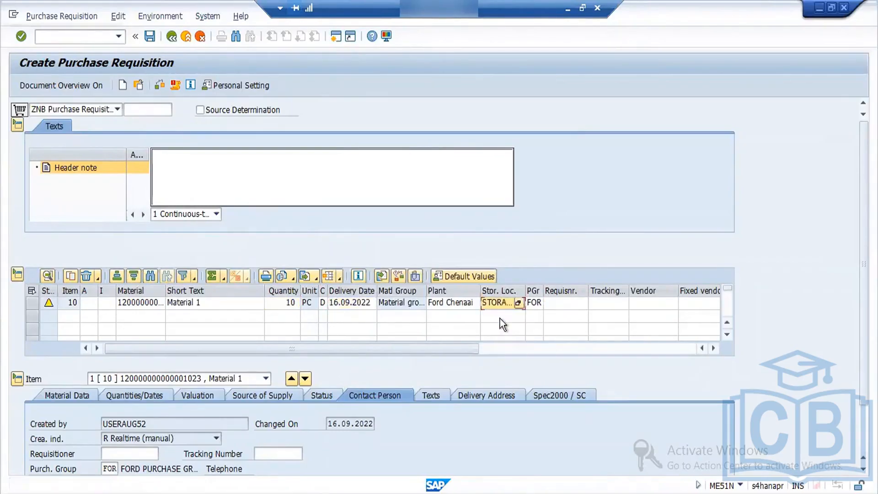
- Run the document check on the purchase requisition
click(158, 85)
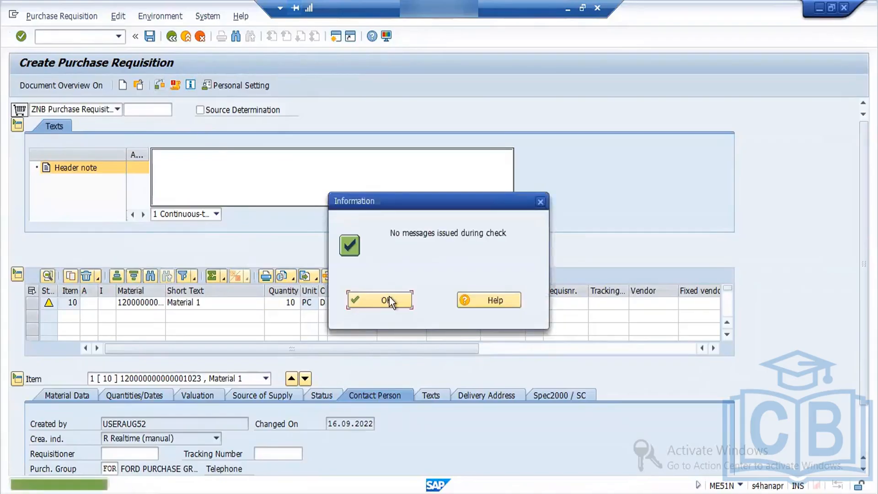
click(391, 300)
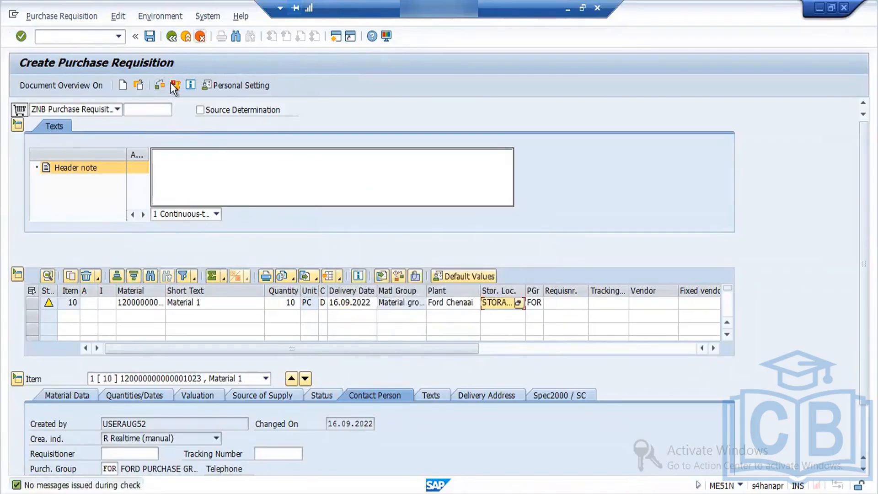
click(160, 89)
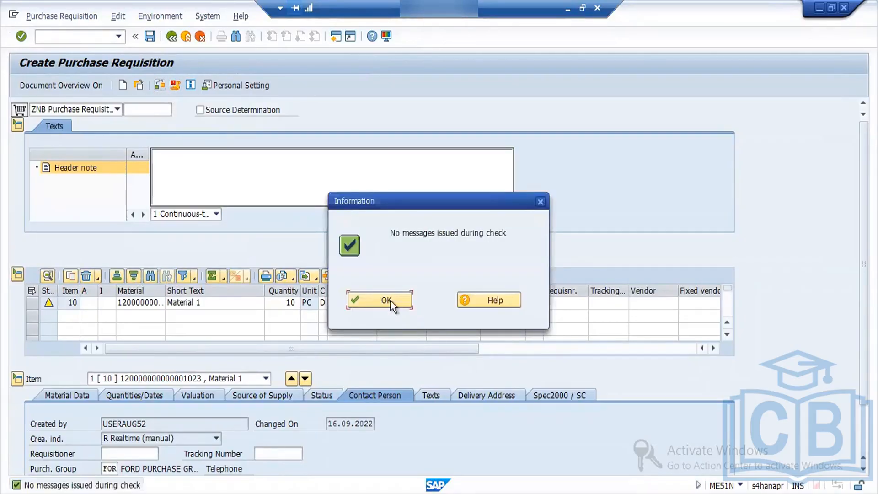
click(389, 300)
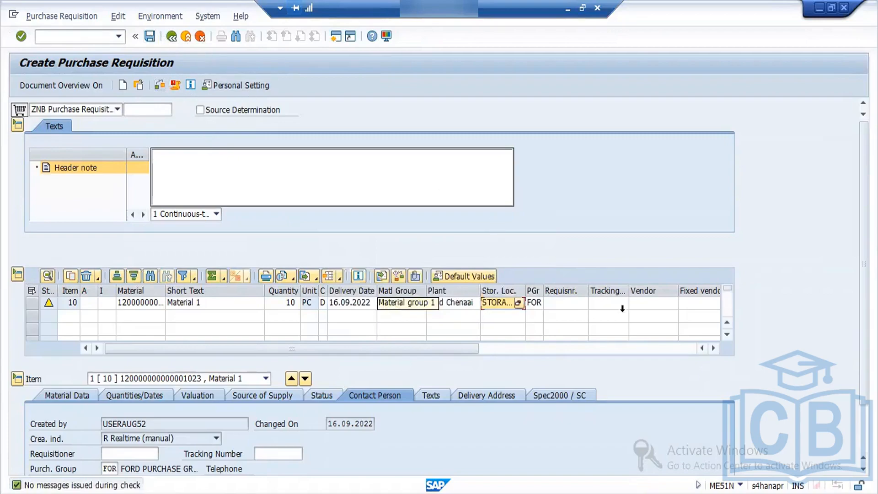
- Enter the vendor number for item 10 of the requisition
click(644, 304)
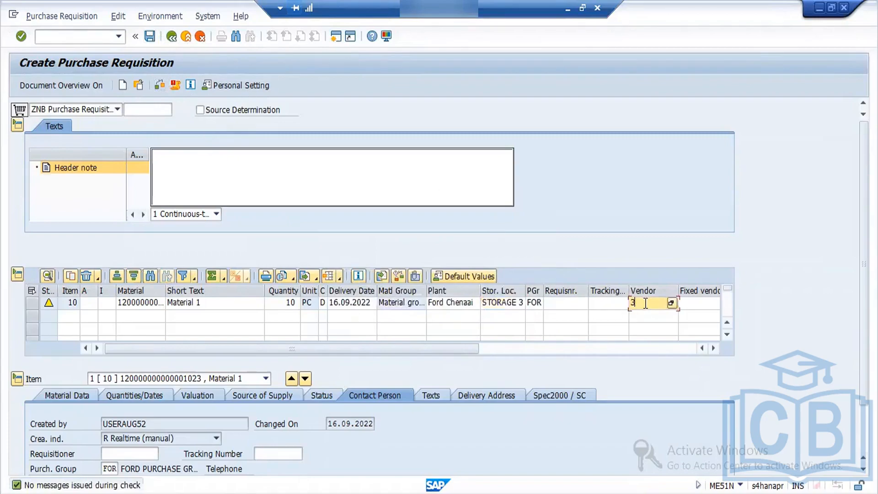
text(3701)
key(Return)
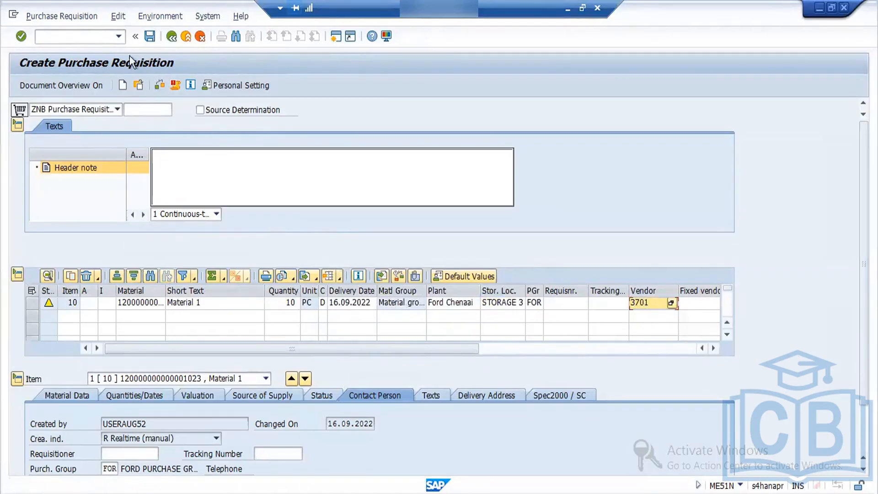
- Save the purchase requisition and close the creation notice
click(149, 36)
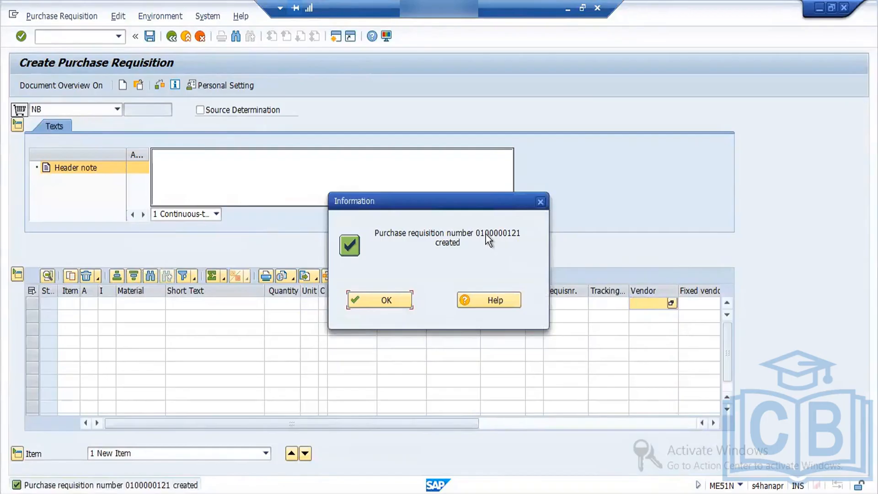
click(391, 300)
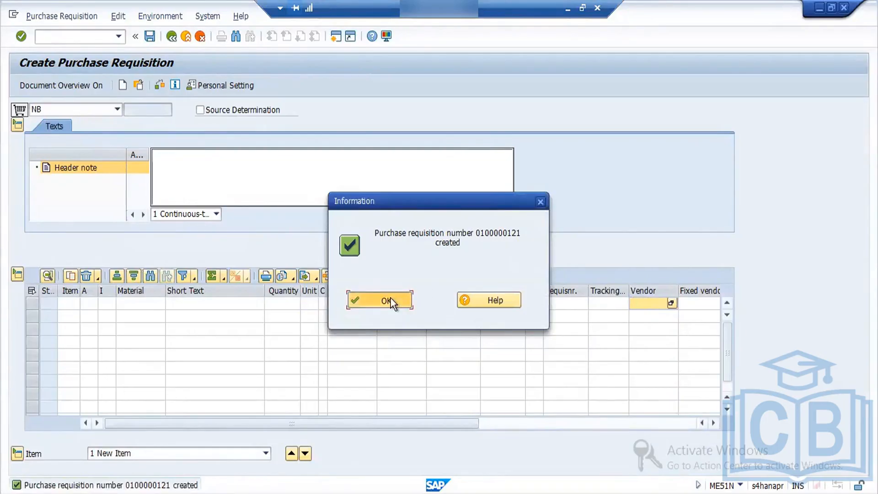
double_click(164, 472)
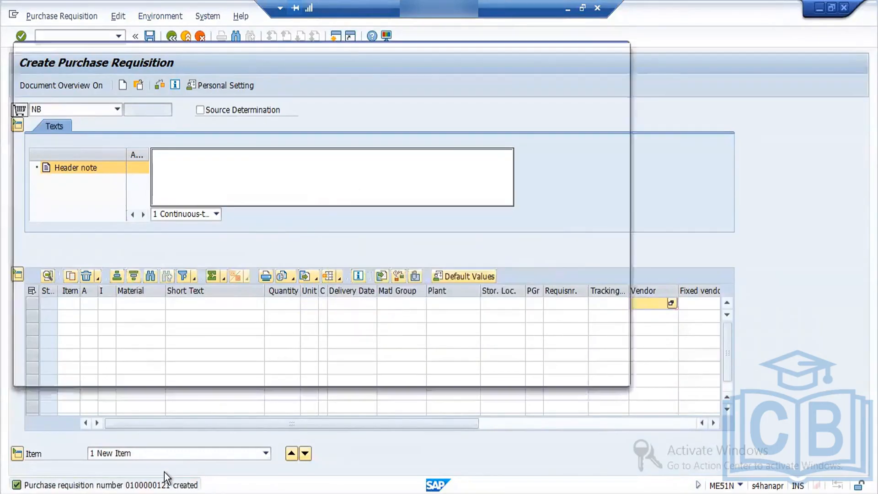
click(396, 305)
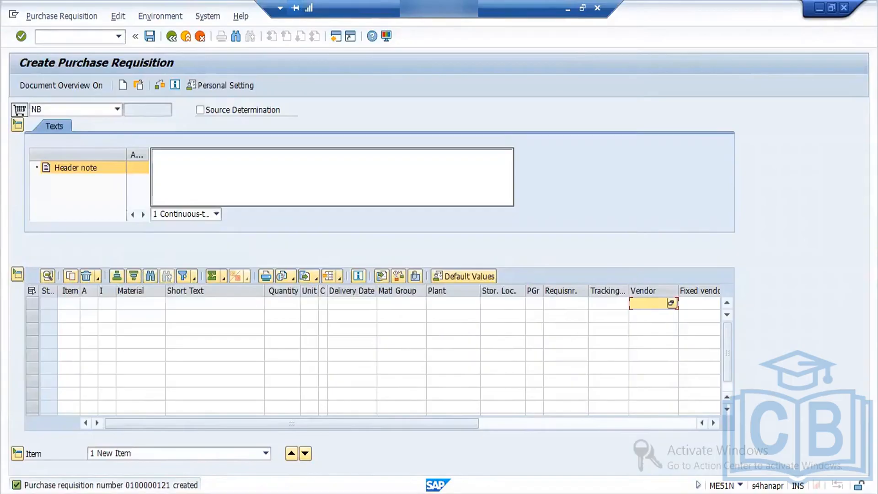
- Open transaction ME57 and enter the newly created purchase requisition's number as the selection criterion
click(93, 41)
text(/NME57)
key(Return)
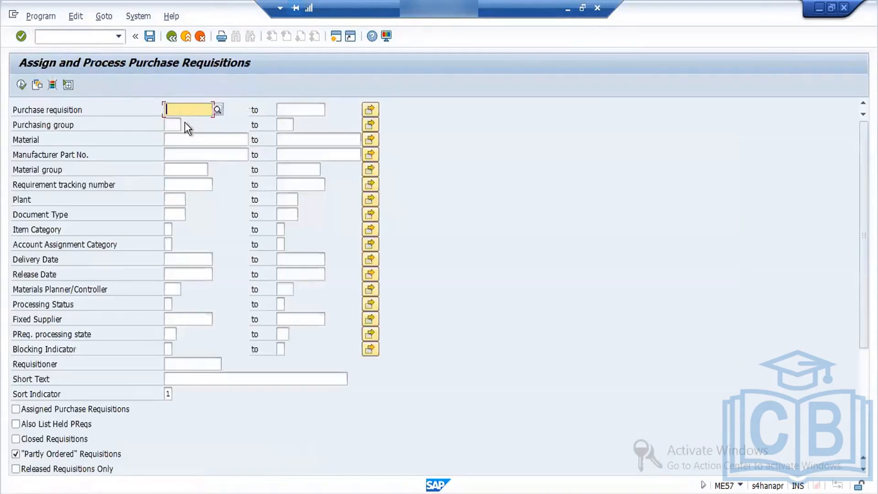
text(100000)
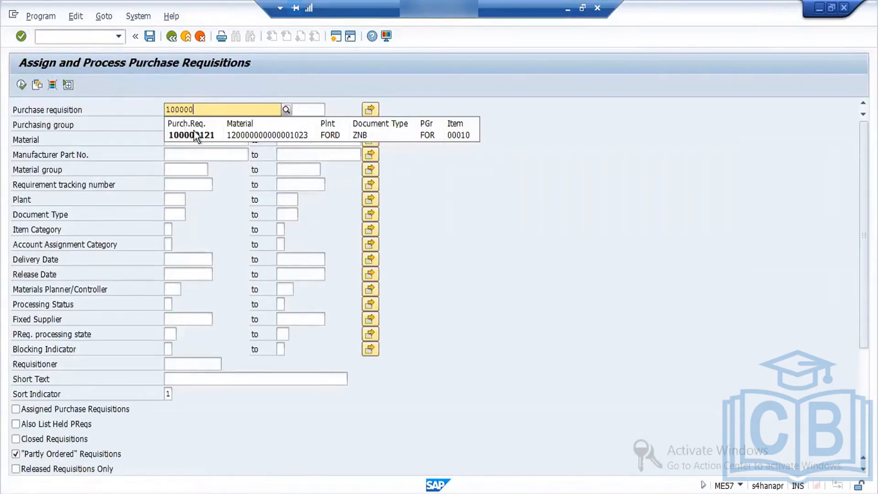
click(198, 135)
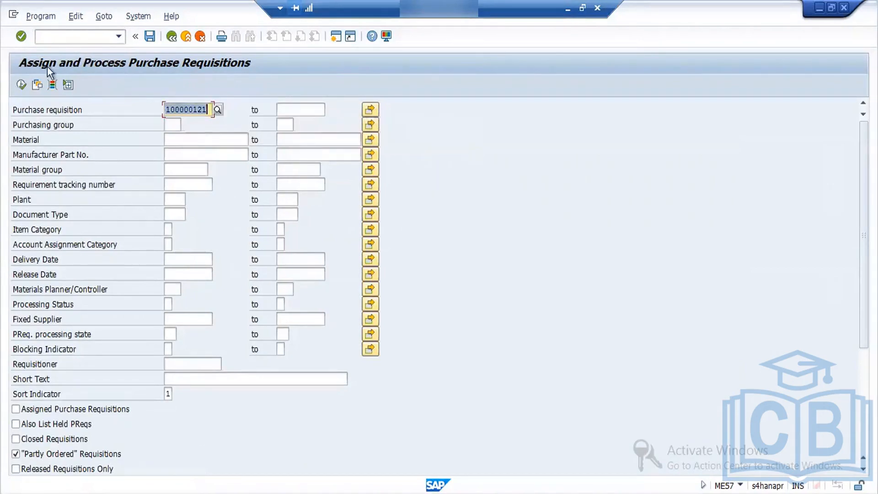
- Run the ME57 selection including assigned purchase requisitions, and expand the item overview and the assignments overview
click(79, 411)
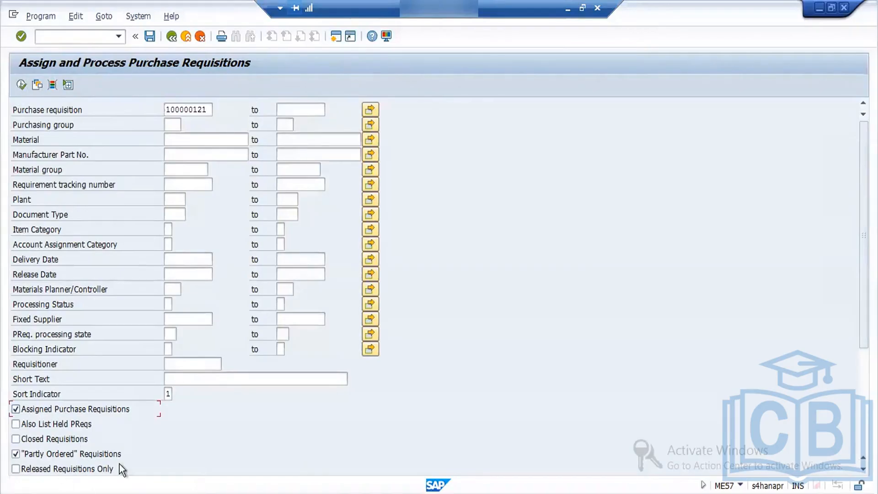
click(21, 85)
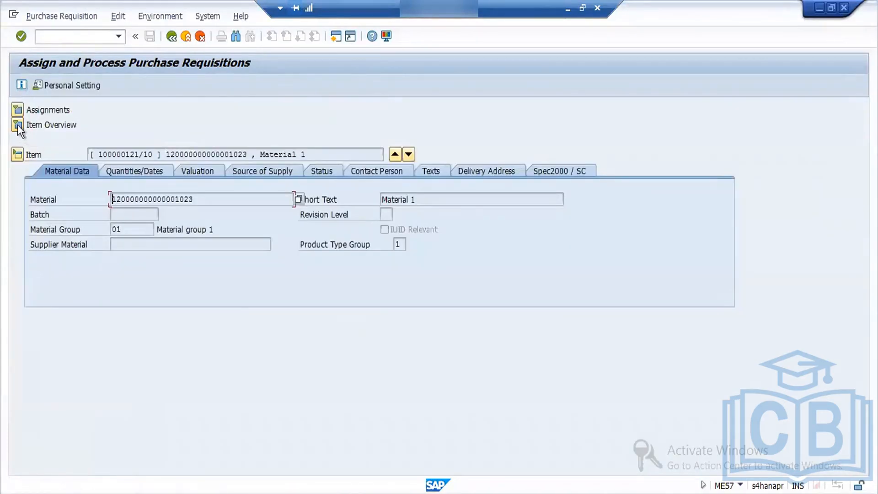
click(17, 125)
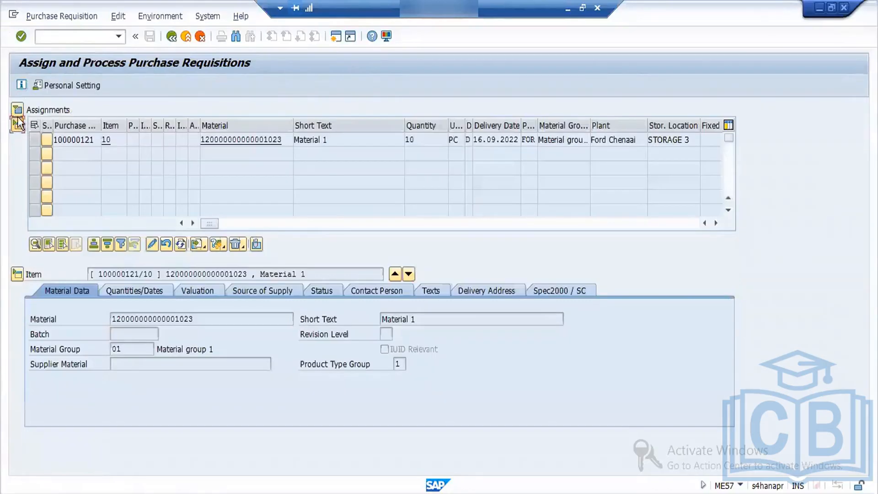
click(17, 109)
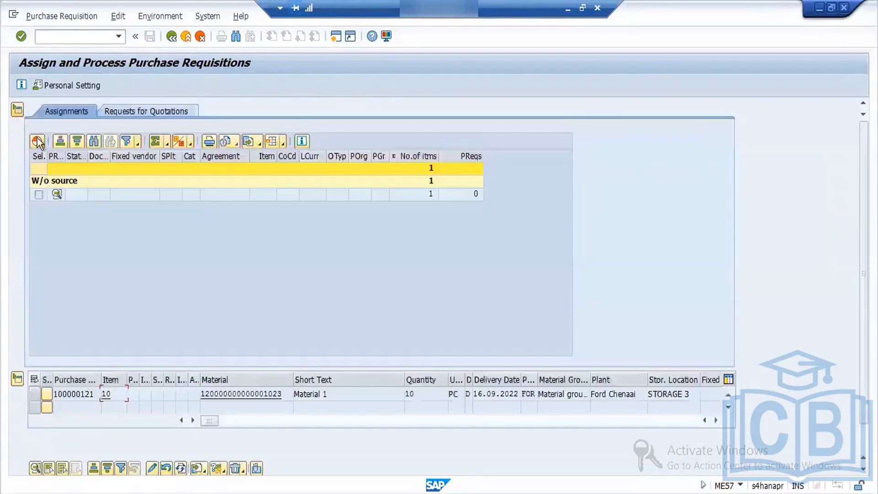
- Try to process the assignment of requisition item 10, listed without a source of supply
click(38, 195)
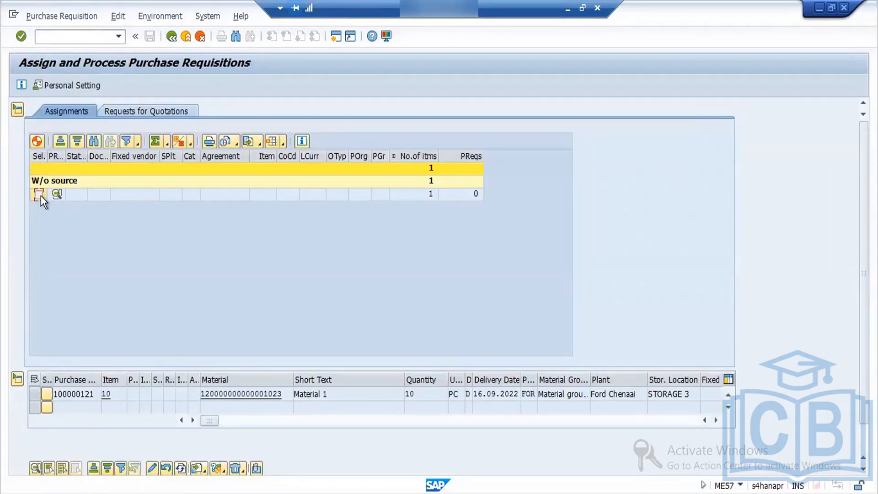
click(33, 396)
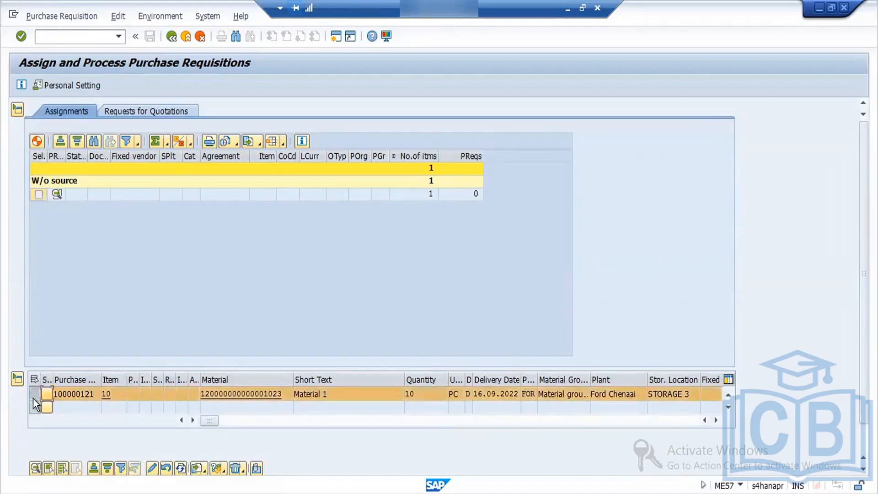
click(37, 142)
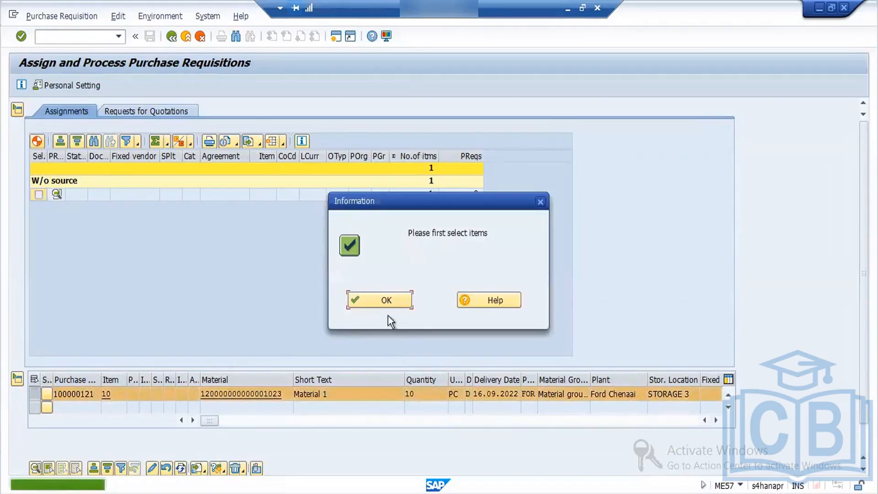
click(387, 301)
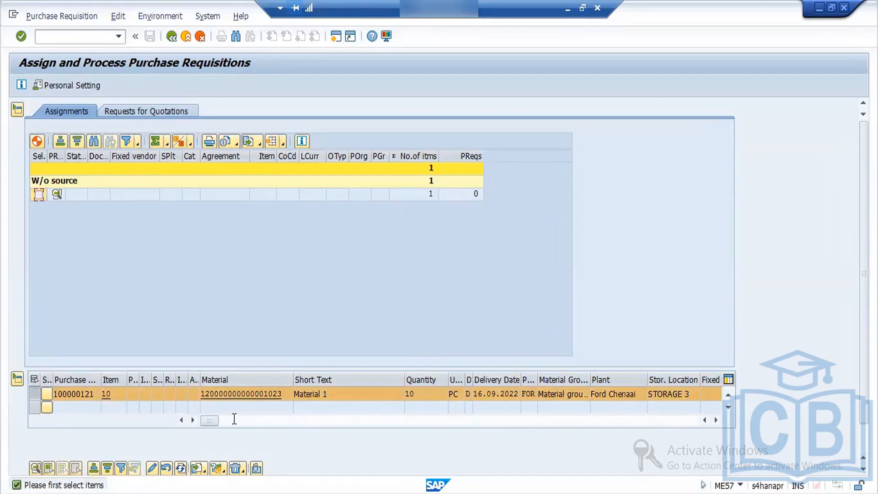
drag(217, 421, 99, 432)
click(36, 142)
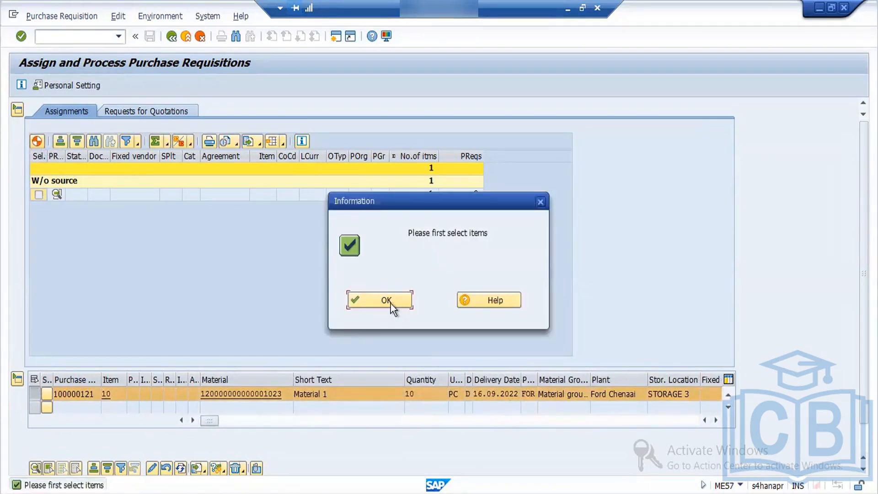
click(386, 301)
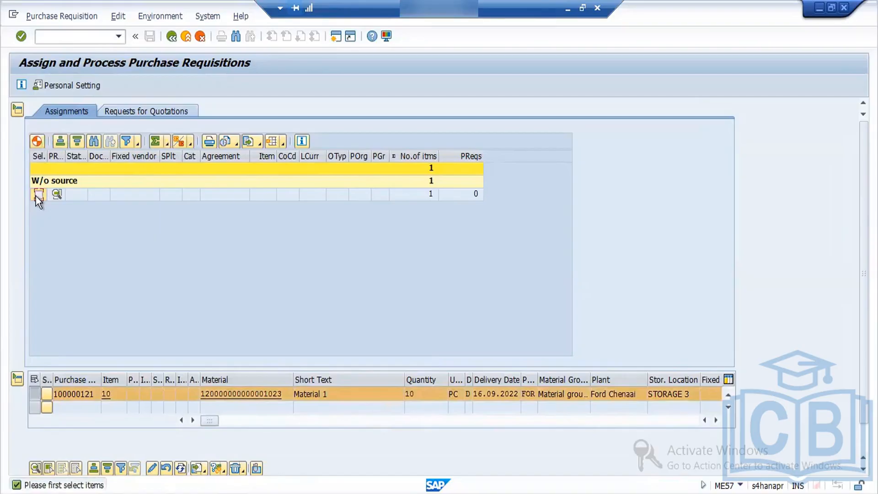
- Check the requests for quotations and the assignments overview, and return to the ME57 selection screen
click(139, 114)
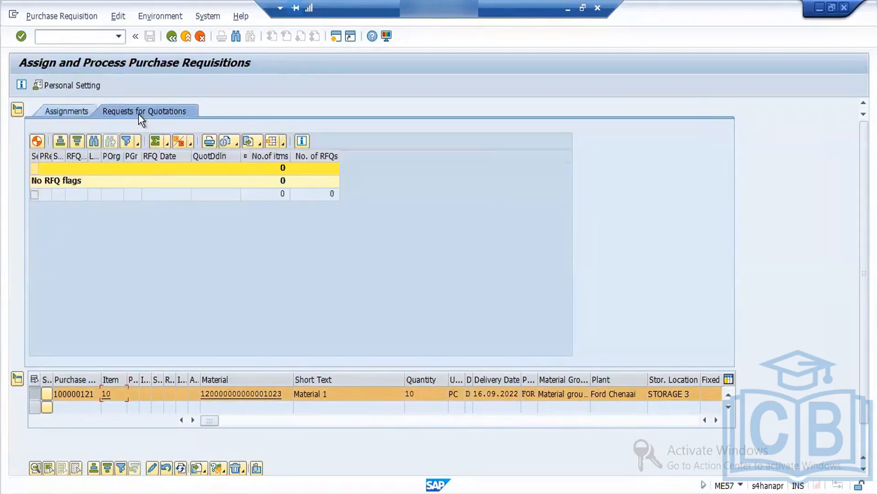
click(77, 114)
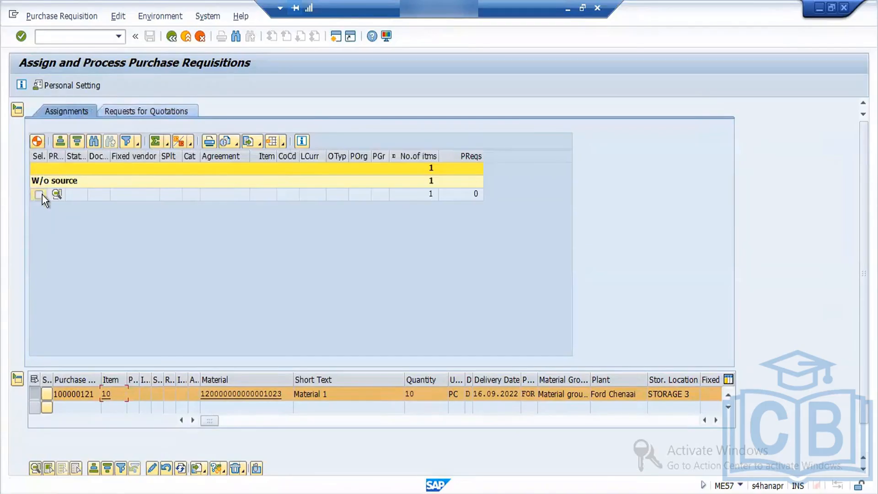
click(171, 37)
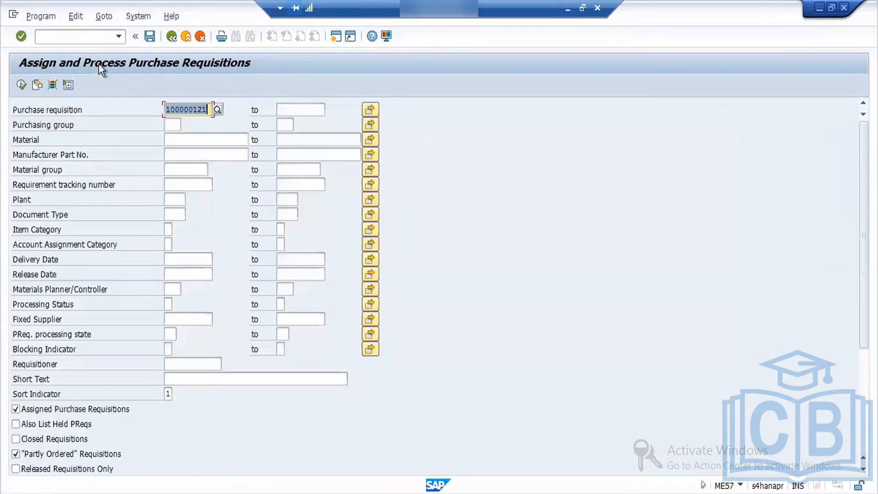
- Open transaction ME52N and load the newly created purchase requisition by its number
click(74, 35)
text(/NME5)
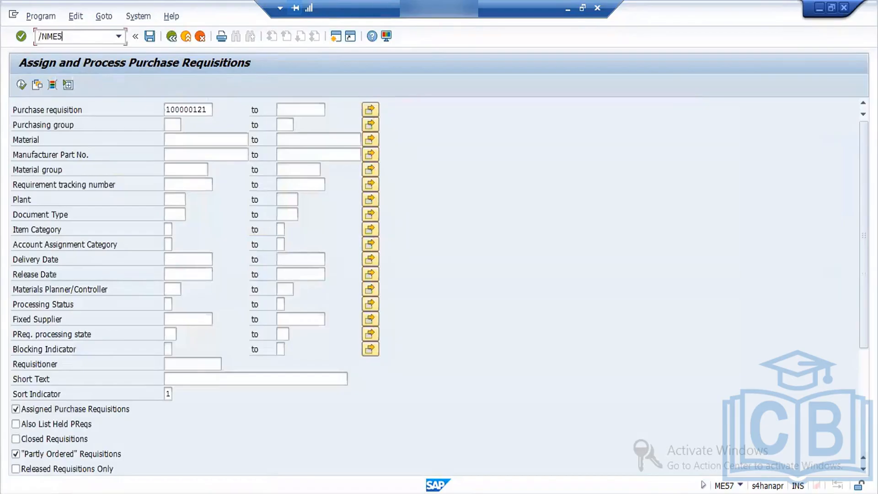
text(2N)
key(Return)
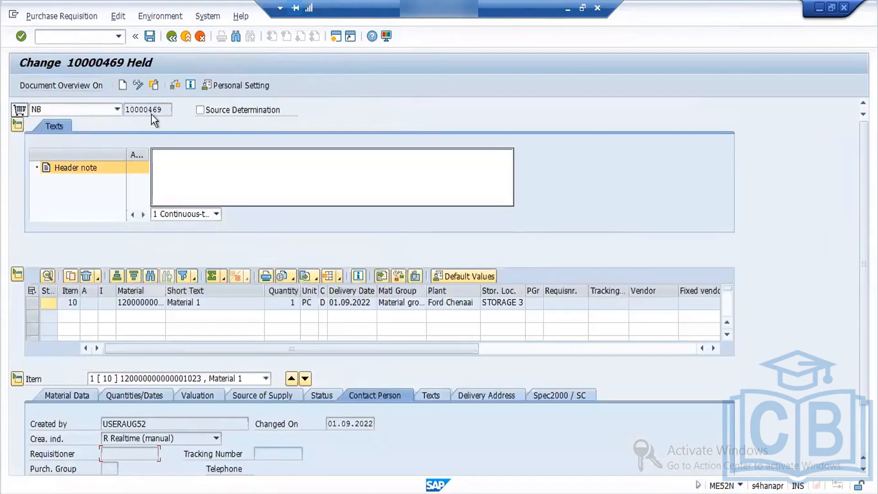
click(157, 85)
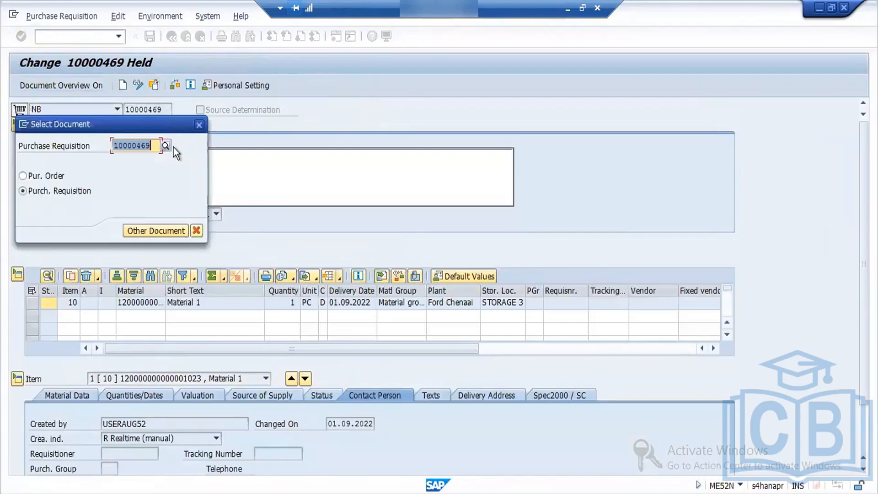
key(BackSpace)
key(BackSpace)
key(BackSpace)
key(BackSpace)
key(BackSpace)
key(BackSpace)
key(BackSpace)
key(BackSpace)
key(BackSpace)
key(BackSpace)
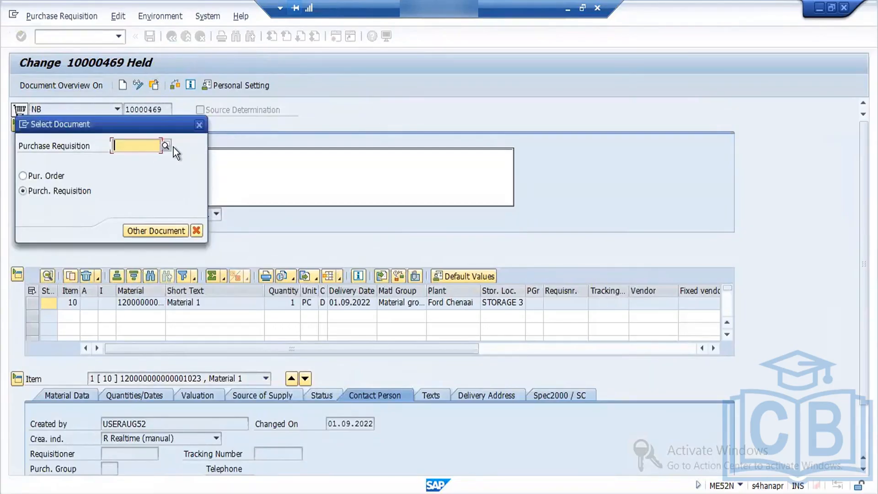
text(100)
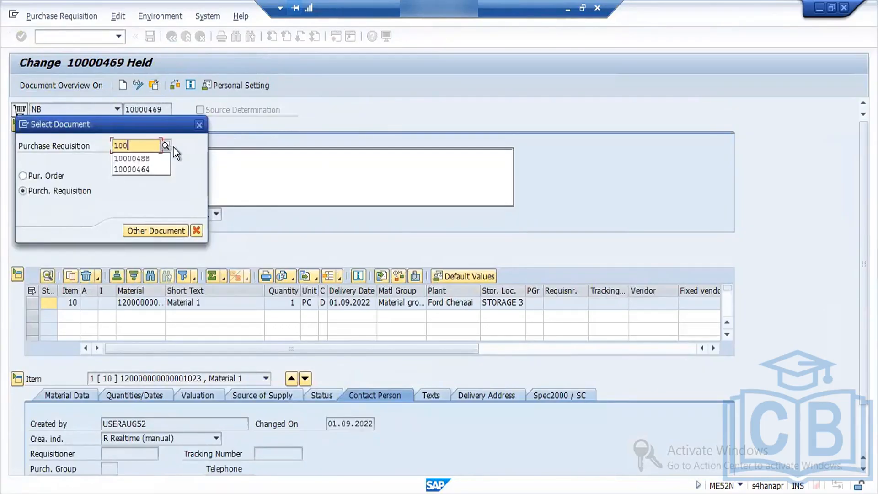
text(000121)
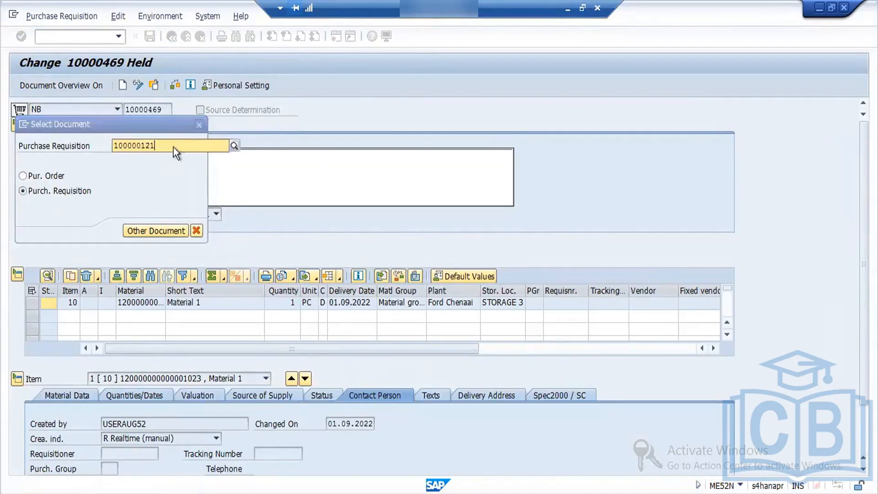
key(Return)
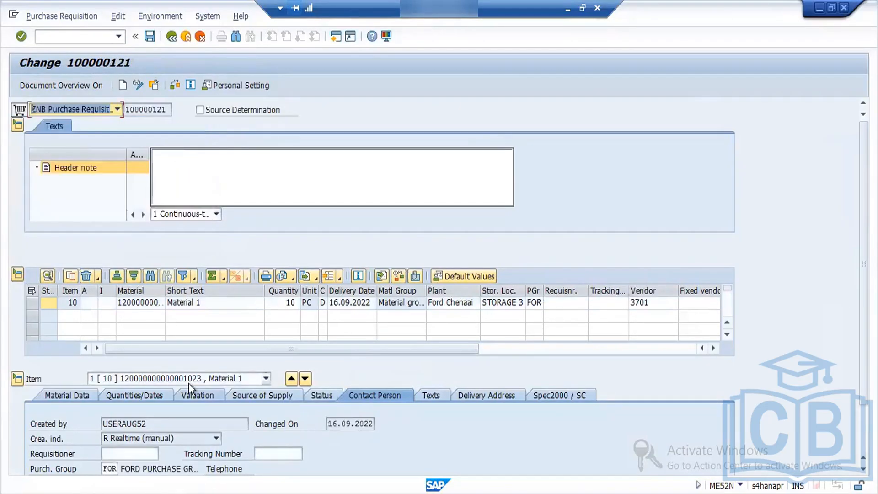
- Enter the desired supplier's number as fixed vendor in item 10's source of supply, and save the requisition
click(292, 396)
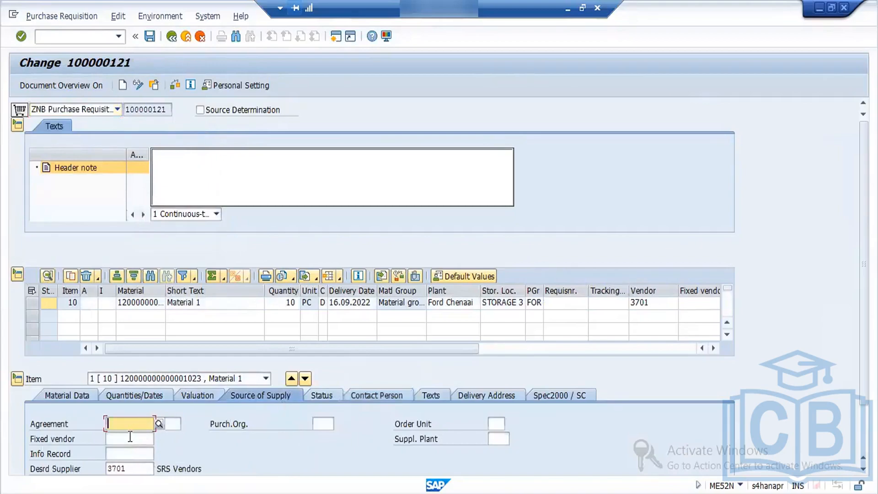
click(130, 438)
text(3701)
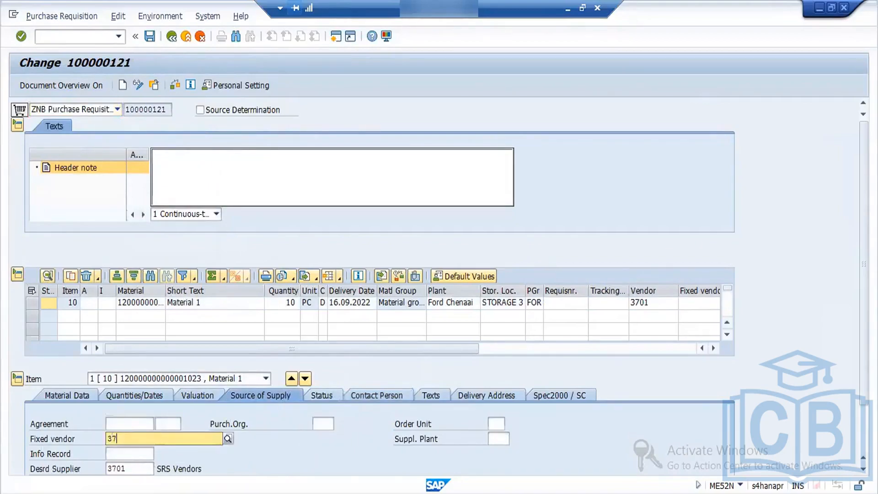
key(Return)
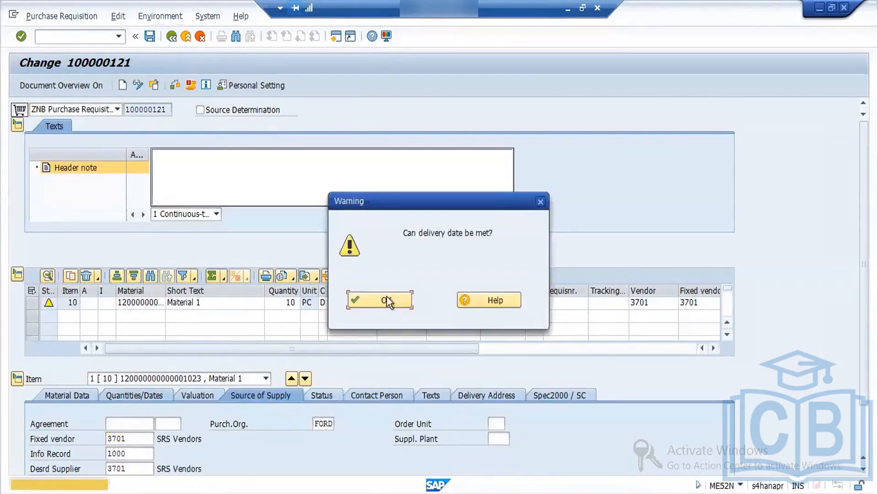
click(397, 295)
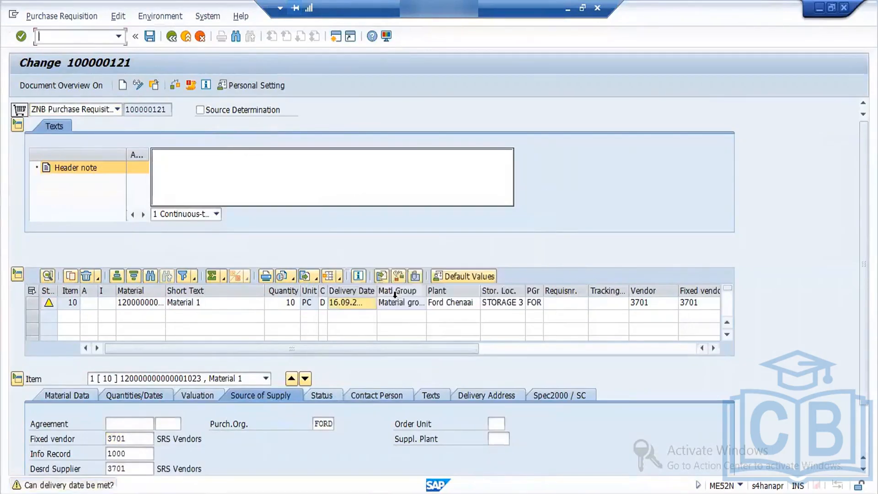
click(149, 36)
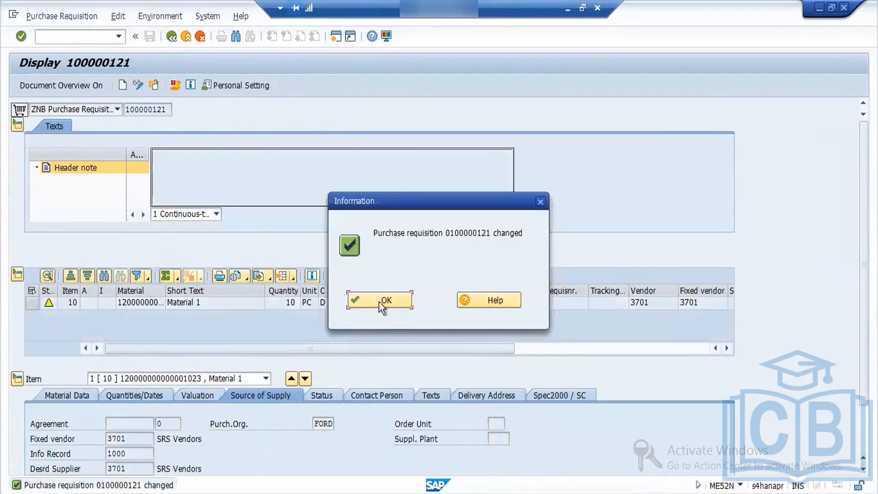
click(377, 298)
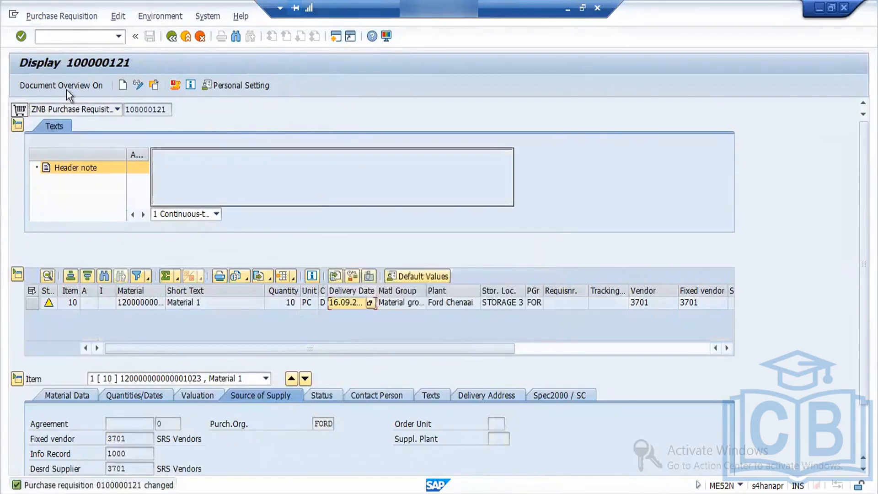
- Open transaction ME57 and run the selection for the changed purchase requisition's number
click(163, 114)
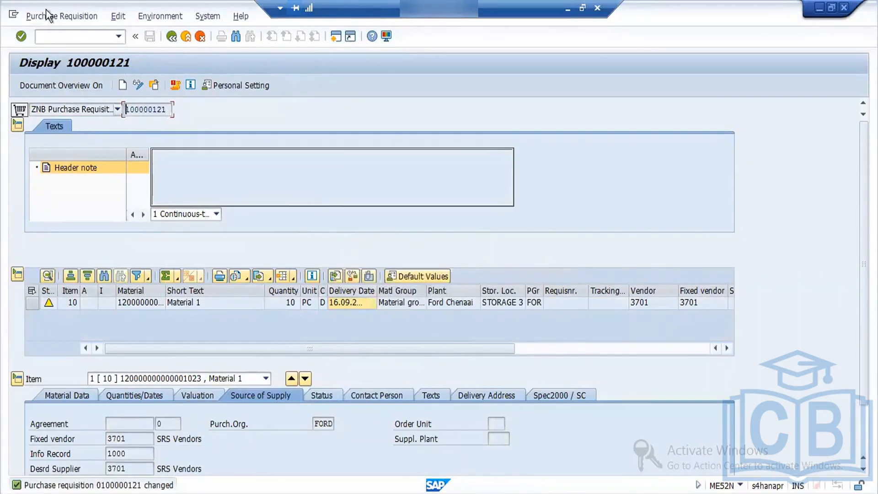
click(79, 35)
text(/NME57)
key(Return)
text(100000121)
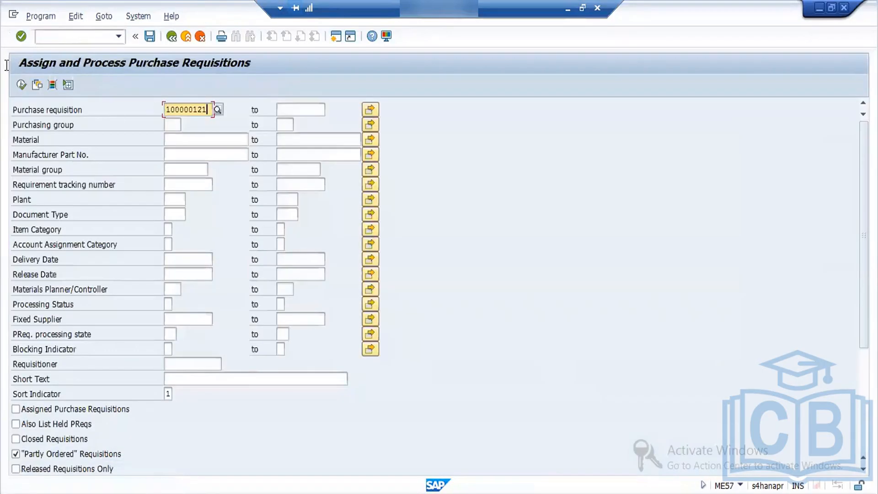
click(21, 85)
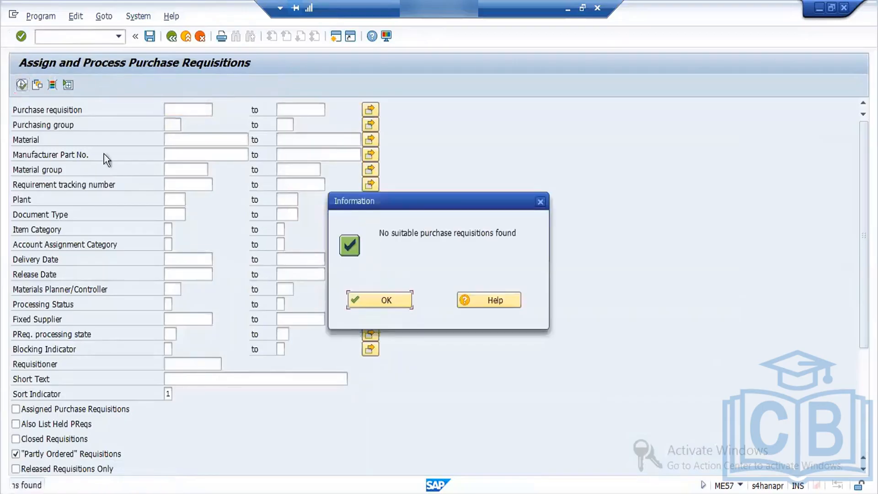
click(388, 295)
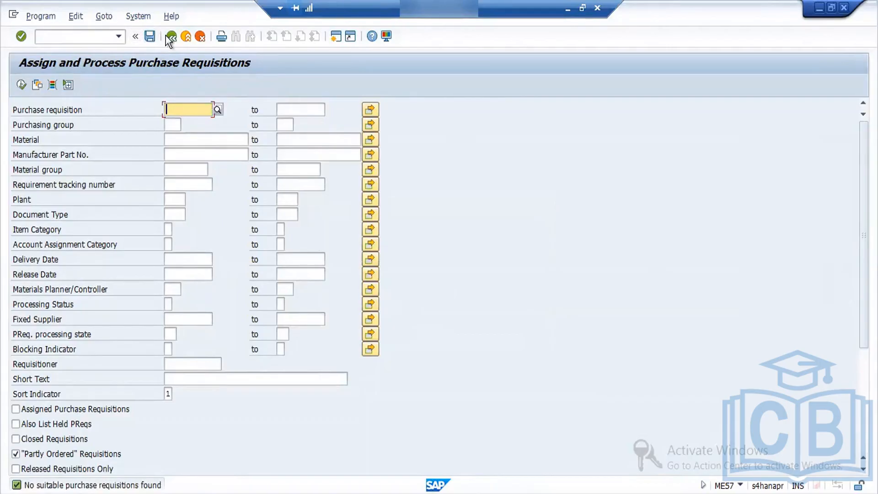
- Open transaction ME59 and set new purchase orders to be created per purchasing group
click(90, 36)
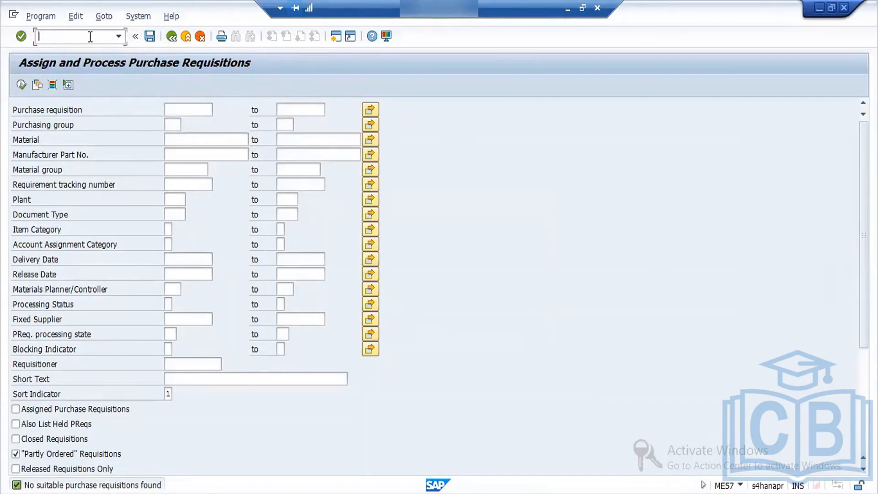
text(/NME59)
key(Return)
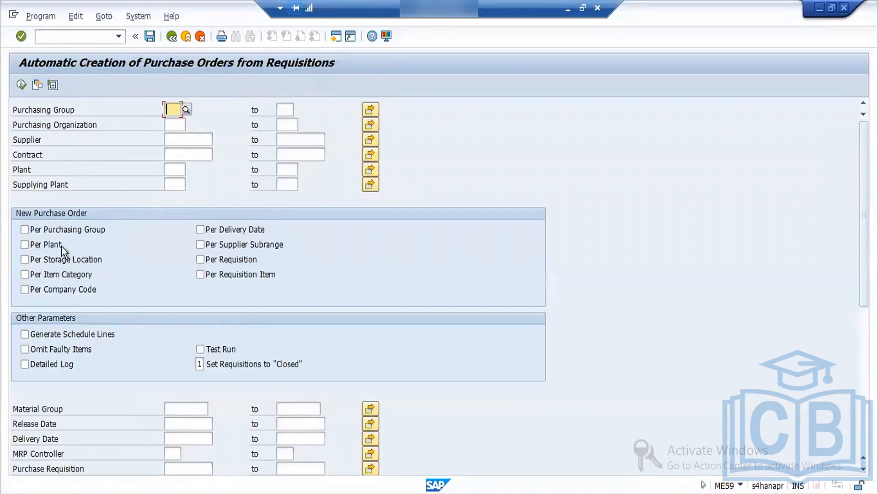
click(55, 228)
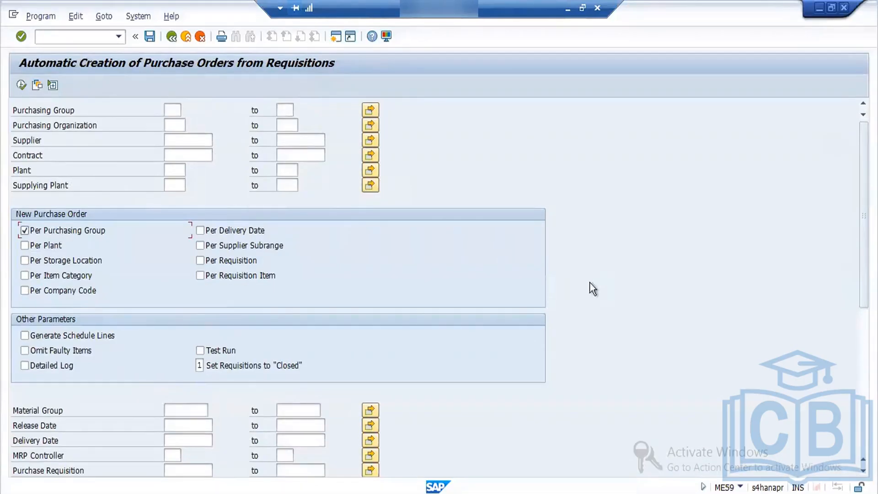
- Enter the requisition's number as selection criterion, execute the automatic purchase order creation, and return to the selection screen
drag(864, 214, 863, 325)
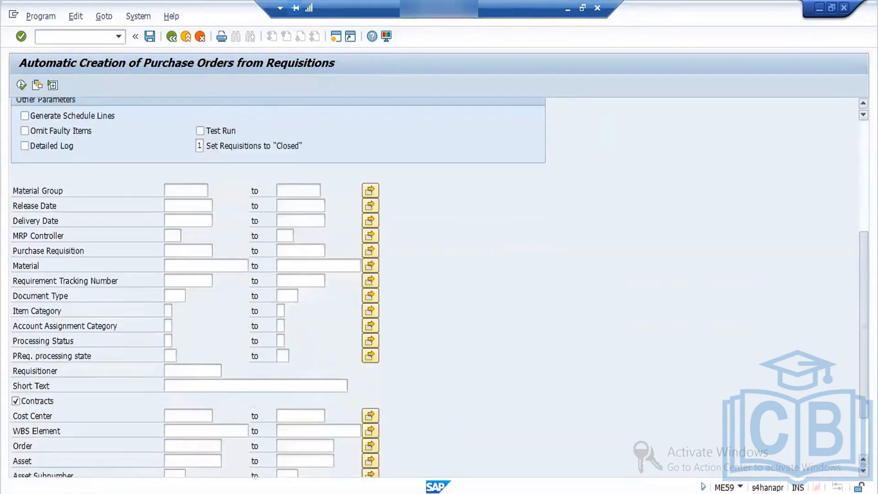
click(181, 252)
text(100000121)
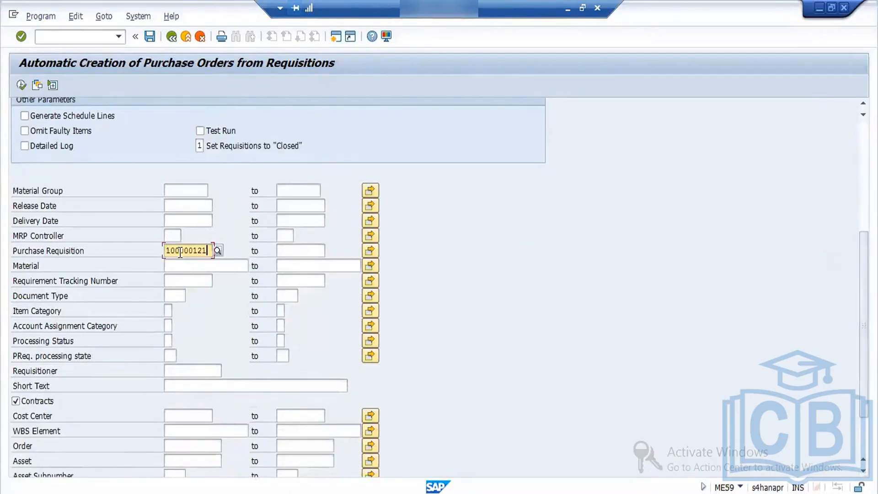
click(21, 85)
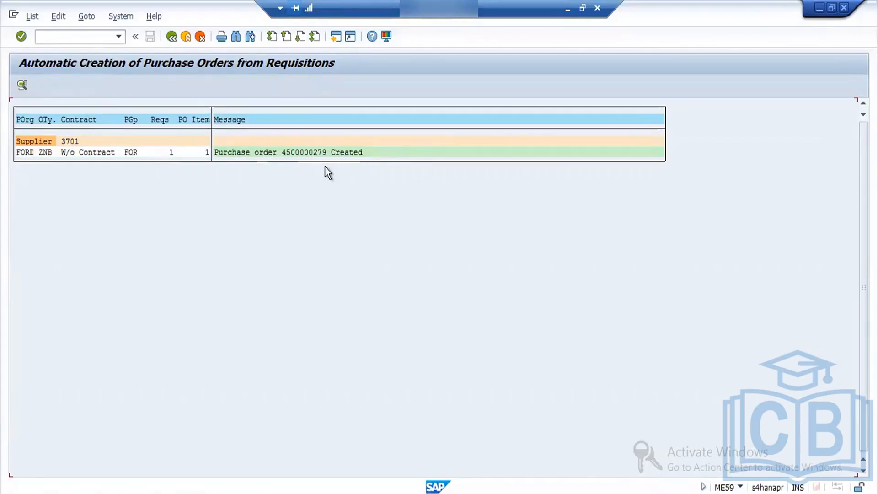
click(172, 36)
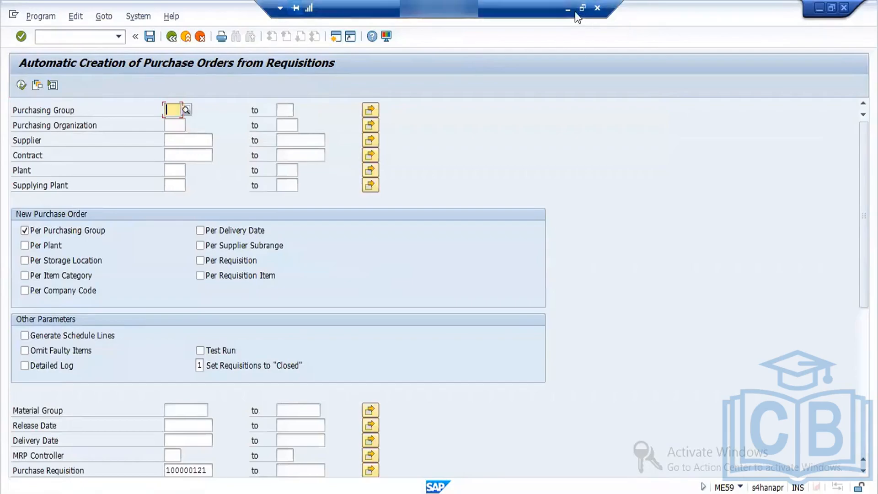
- Switch to the Word notes, add the line "6.Inital inventory --561" below ME59, and save the document
click(567, 8)
click(320, 457)
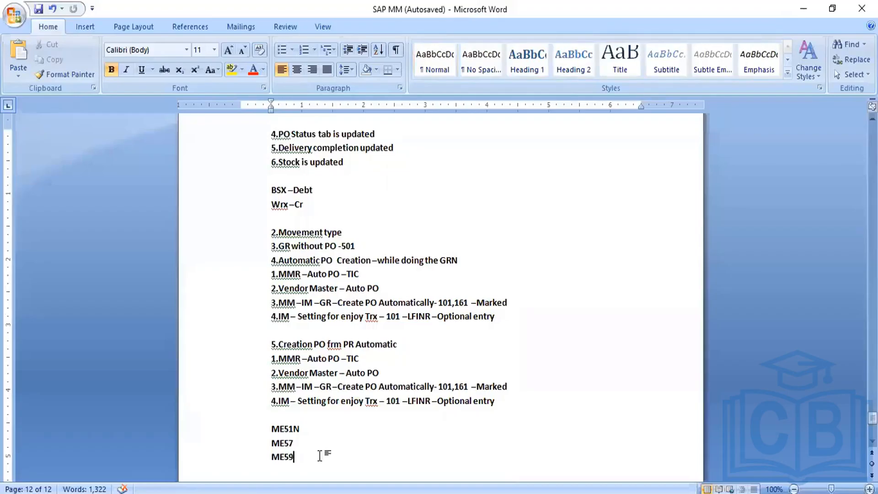
key(Return)
text(6.Inital inv)
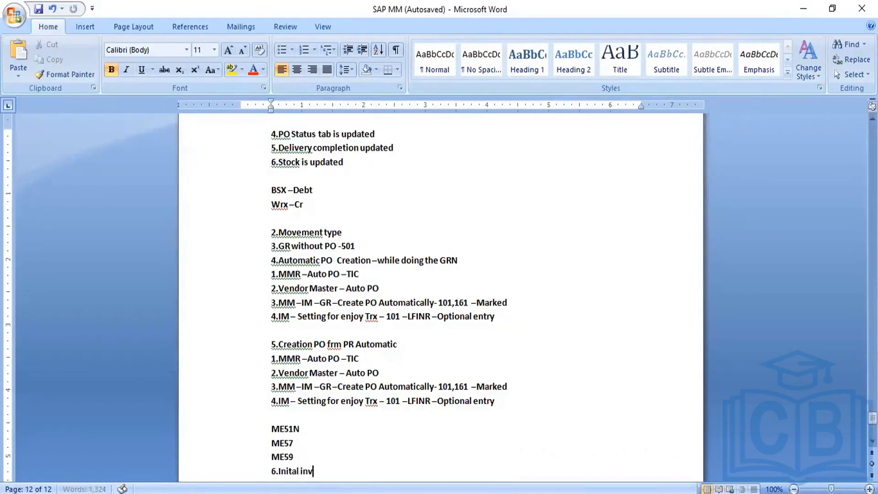
text(enotry --561)
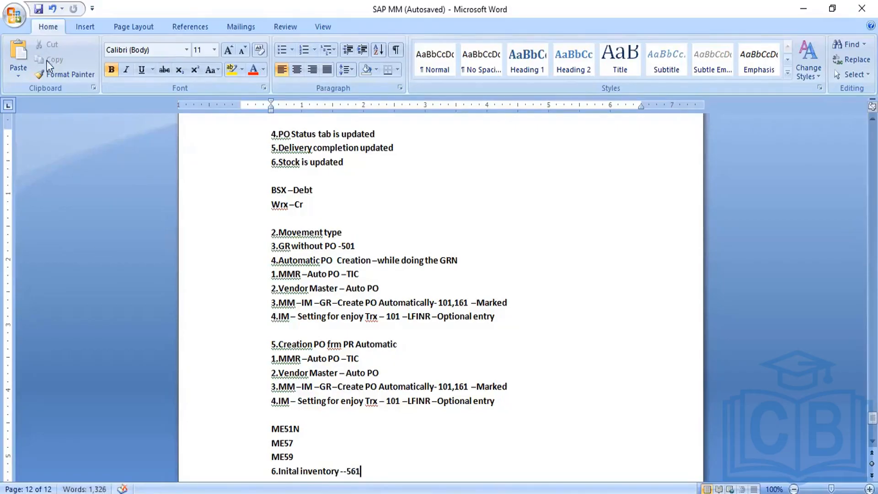
click(38, 8)
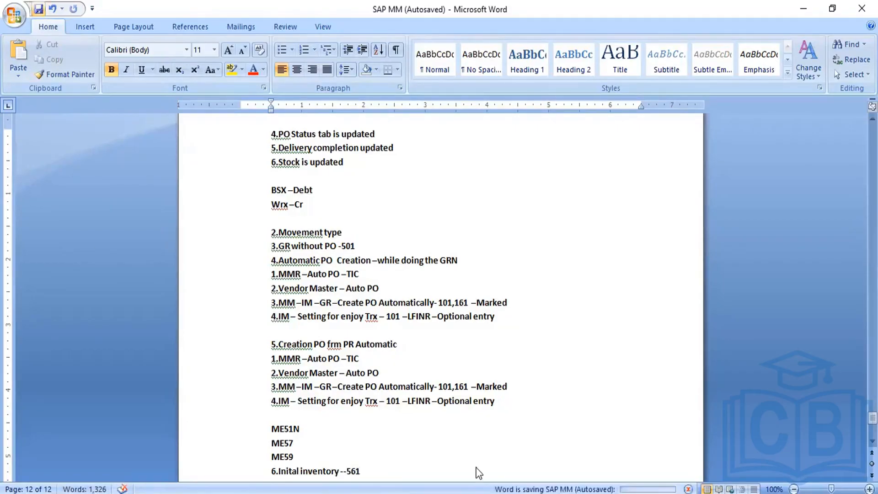
- Switch back to the SAP session, leave ME59, and open transaction MIGO
click(464, 445)
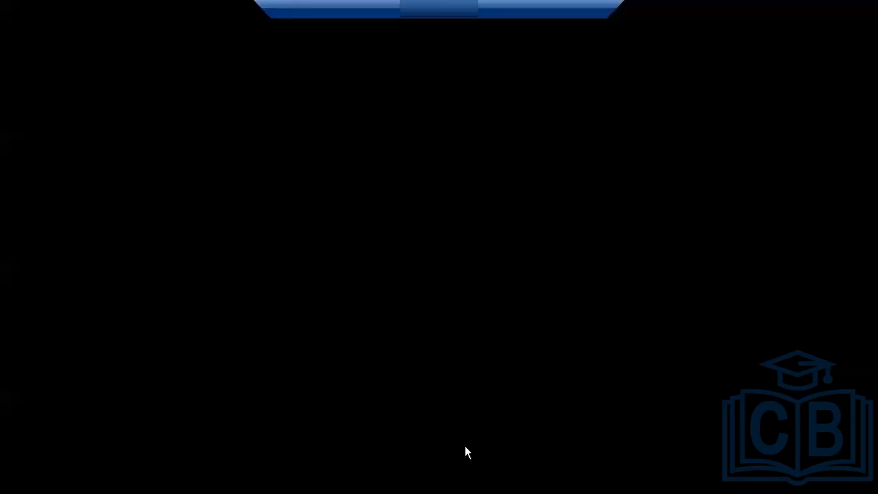
click(171, 37)
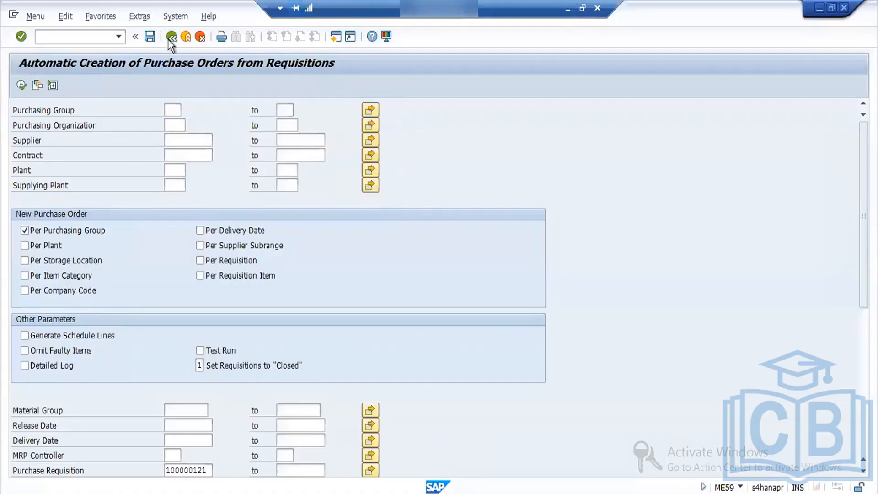
text(migo)
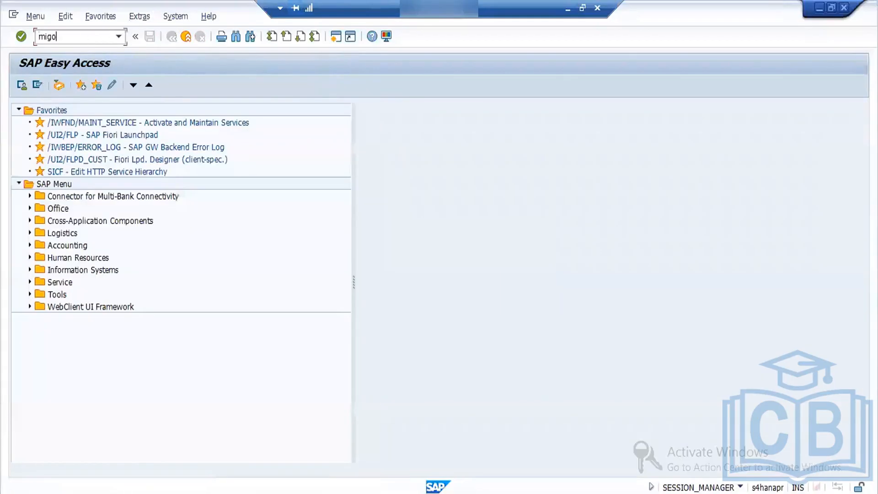
key(Return)
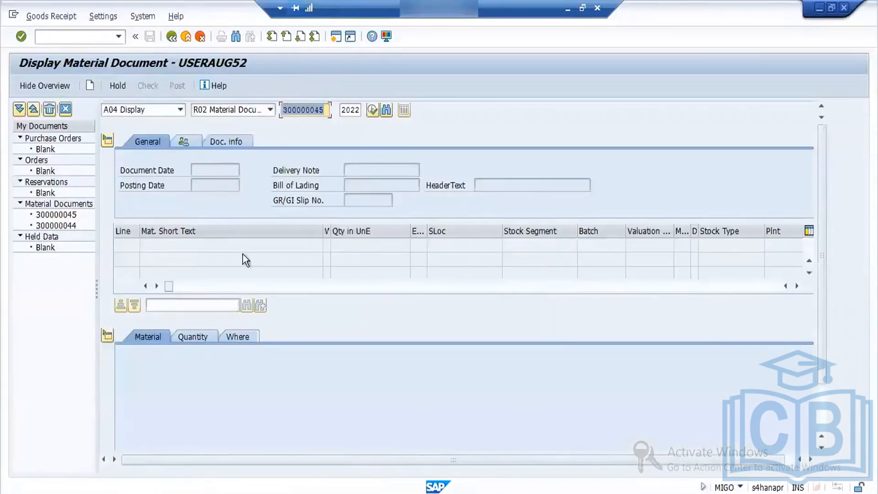
- Set the MIGO transaction to Goods Receipt with reference Other and movement type 561
click(166, 123)
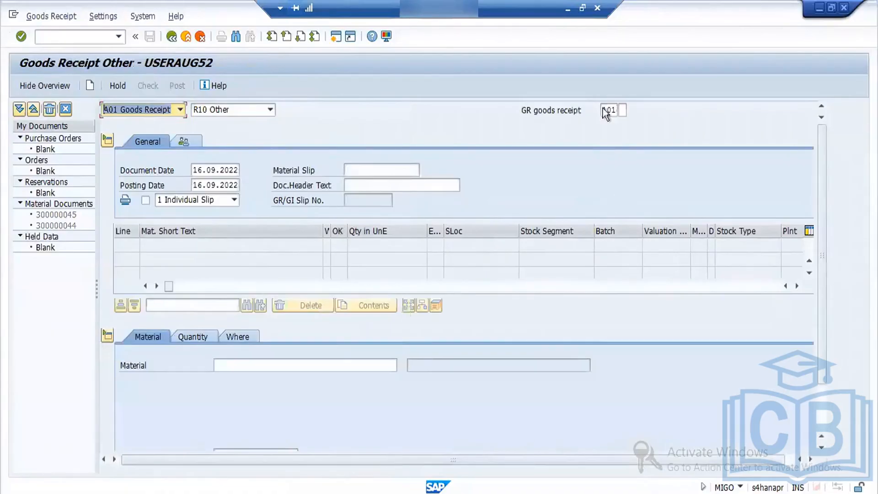
double_click(605, 112)
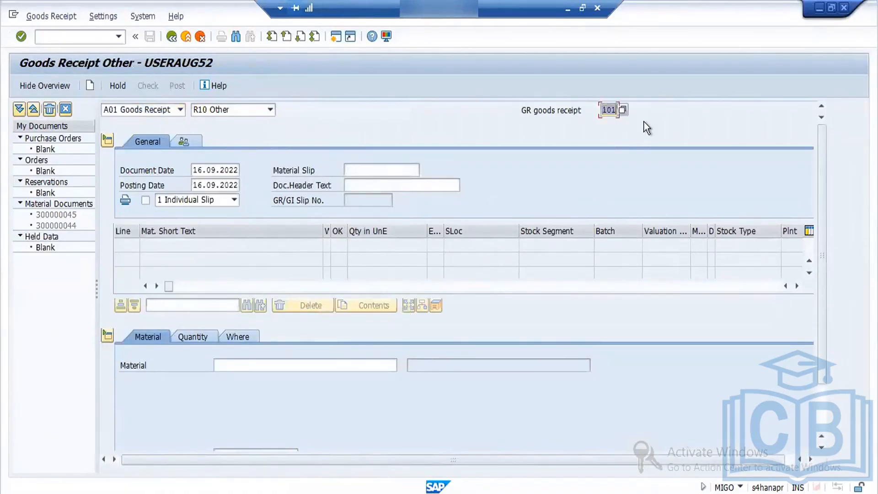
text(561)
key(Return)
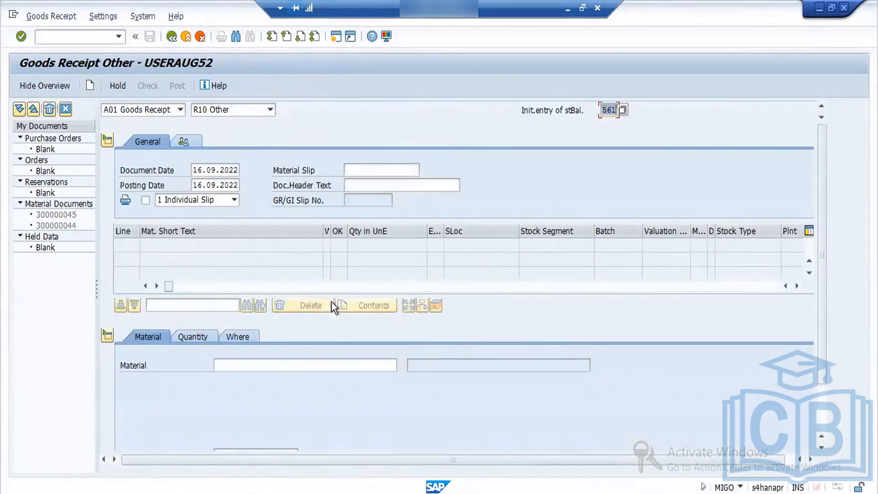
click(263, 364)
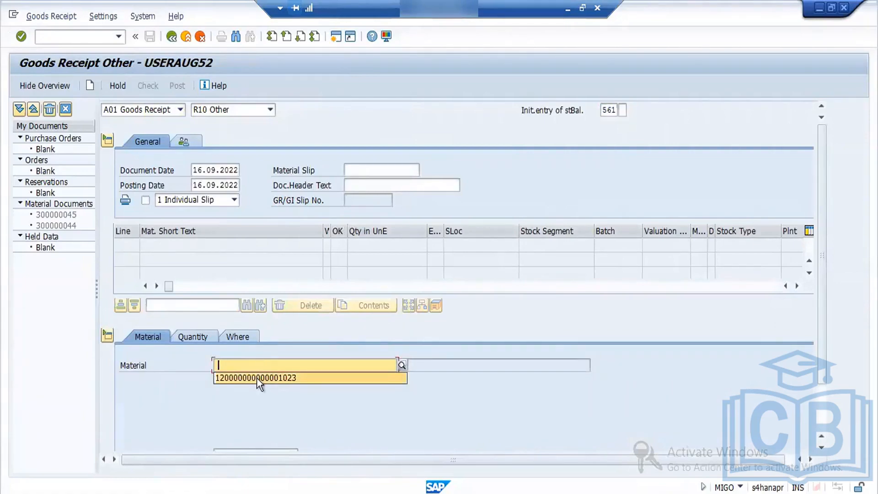
click(256, 378)
key(Return)
click(184, 334)
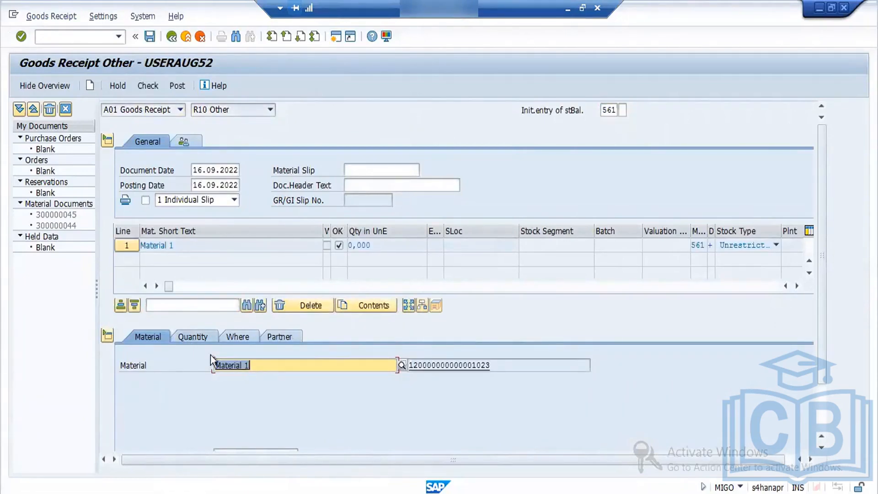
click(250, 366)
click(248, 377)
key(Return)
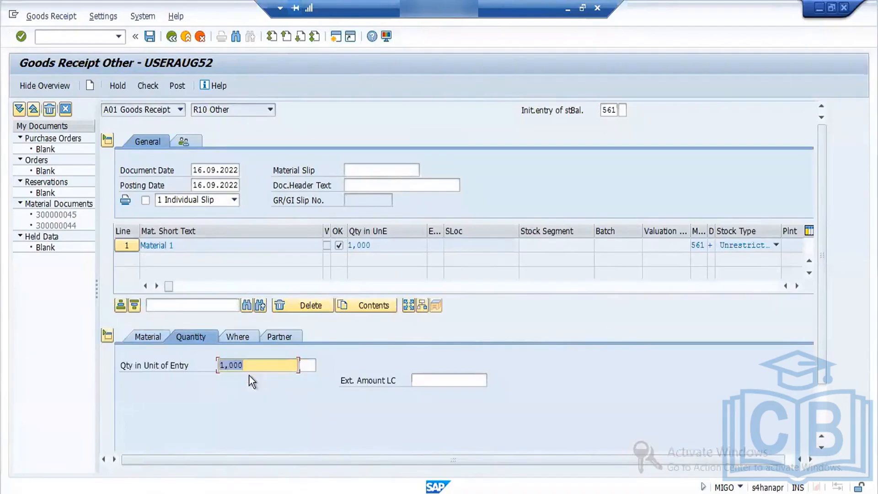
- Assign plant FORD and storage location STORAGE 3 to the Material 1 item
click(243, 337)
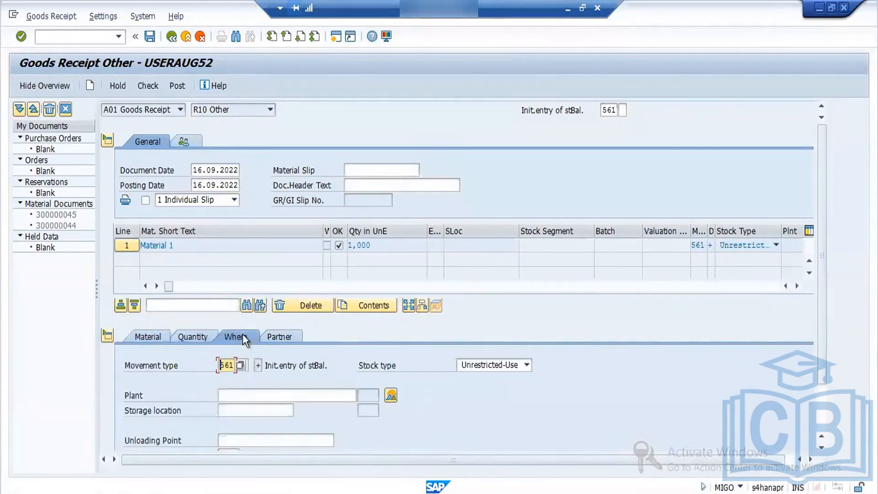
click(252, 395)
click(252, 408)
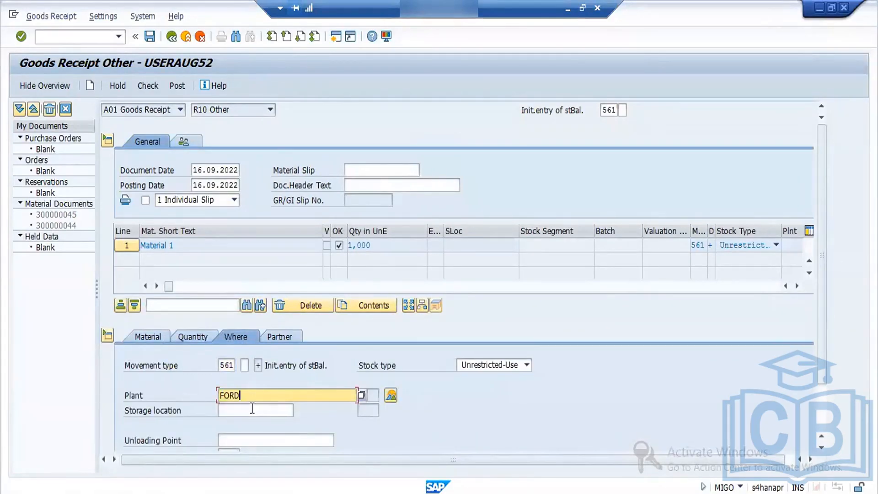
click(251, 410)
click(248, 422)
key(Return)
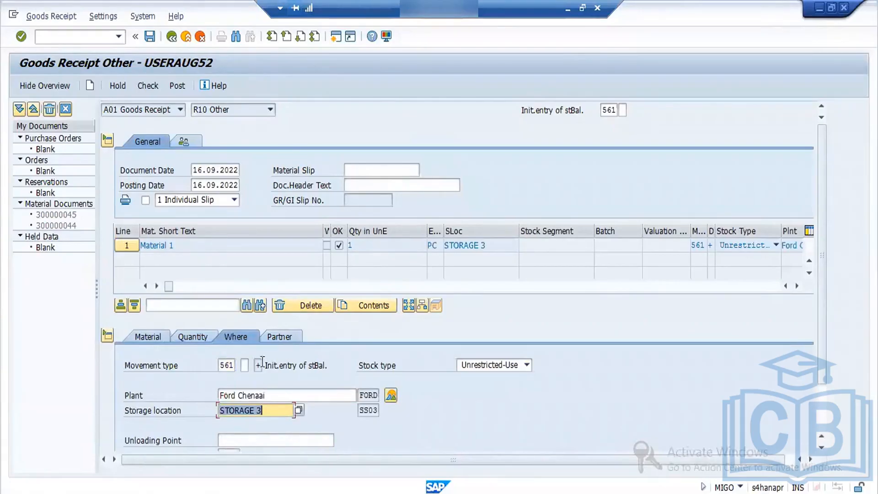
- Enter SRS Vendors as the item's vendor, check the goods receipt, and close the message log
click(295, 339)
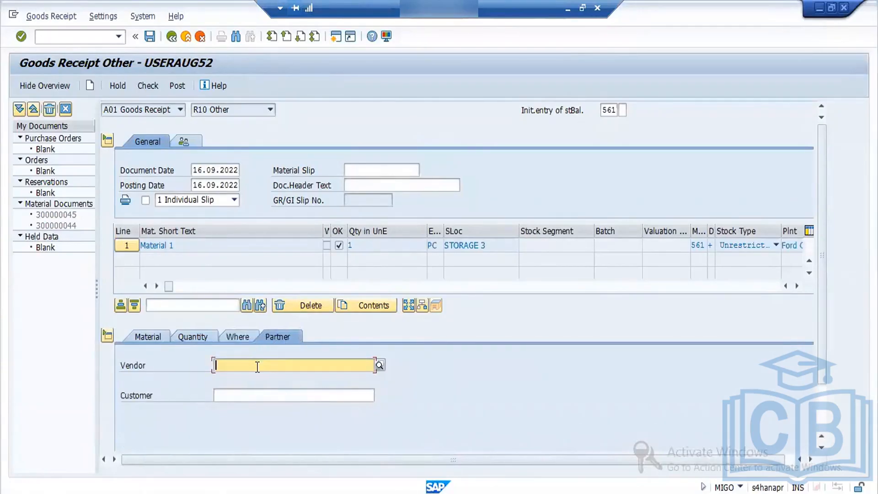
click(256, 365)
click(257, 377)
key(Return)
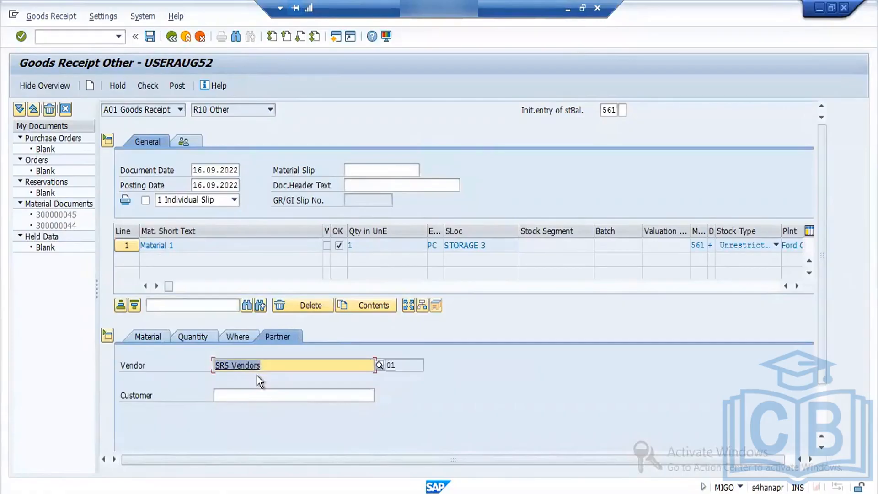
click(154, 89)
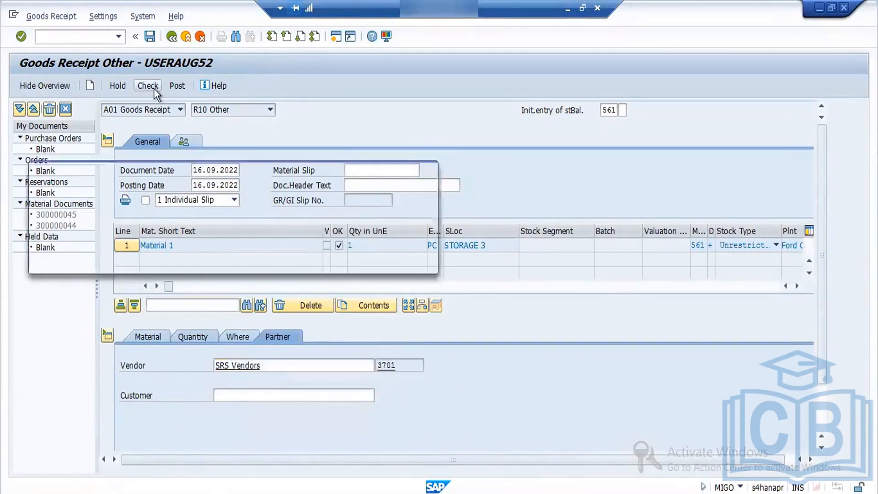
click(40, 261)
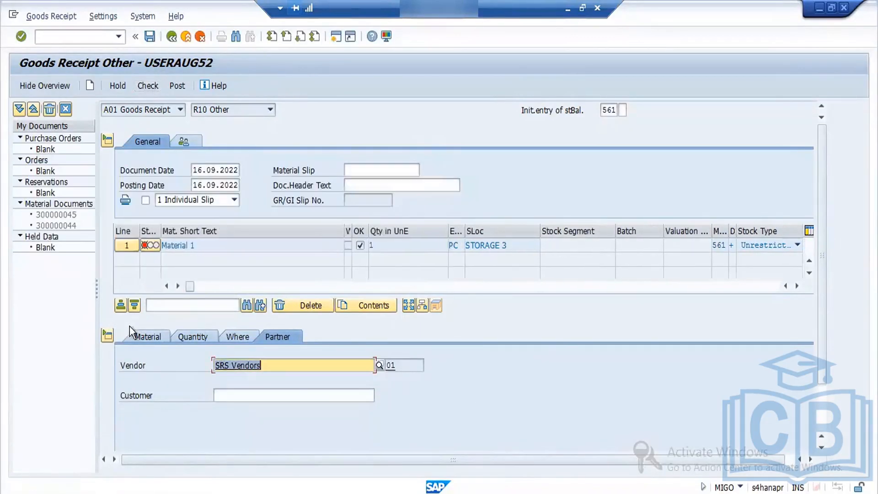
- Clear the vendor from the item's partner data, check the goods receipt again, and close the log
click(154, 337)
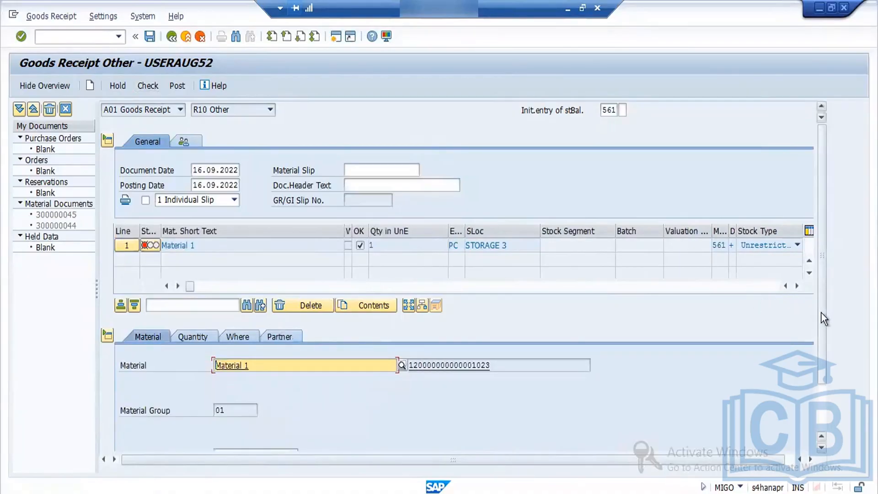
drag(822, 312, 821, 357)
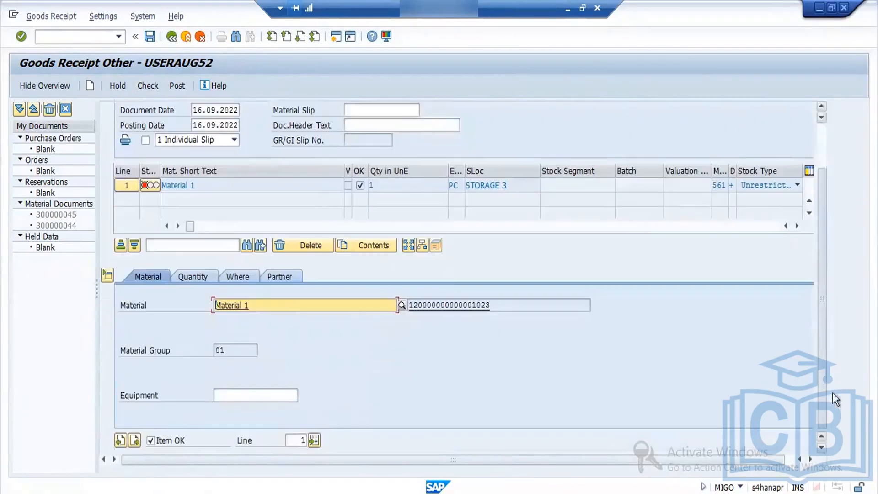
click(278, 276)
drag(261, 305, 176, 309)
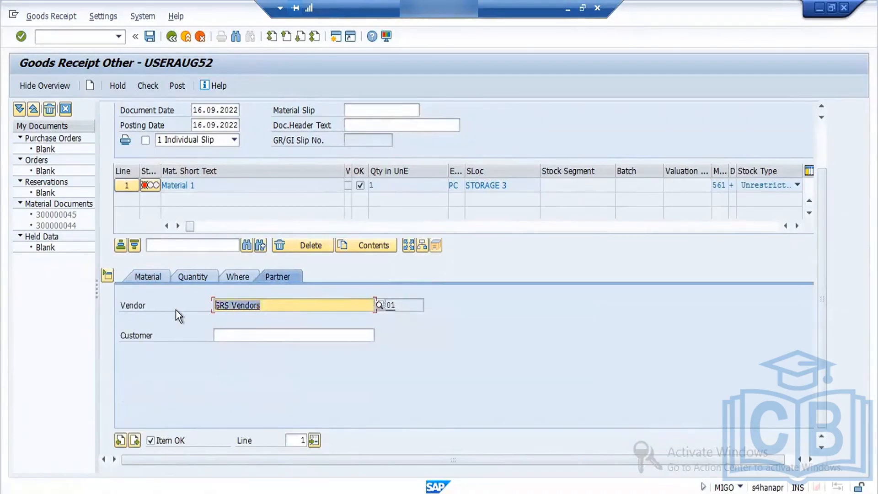
key(Delete)
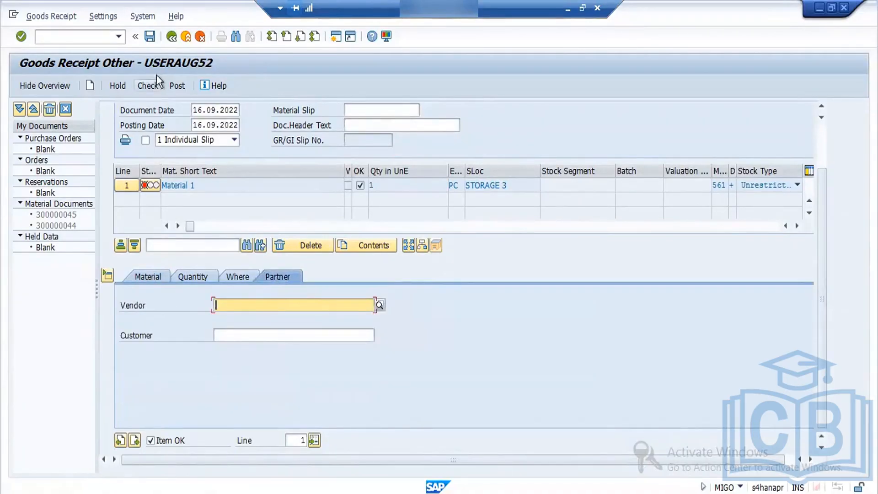
click(147, 85)
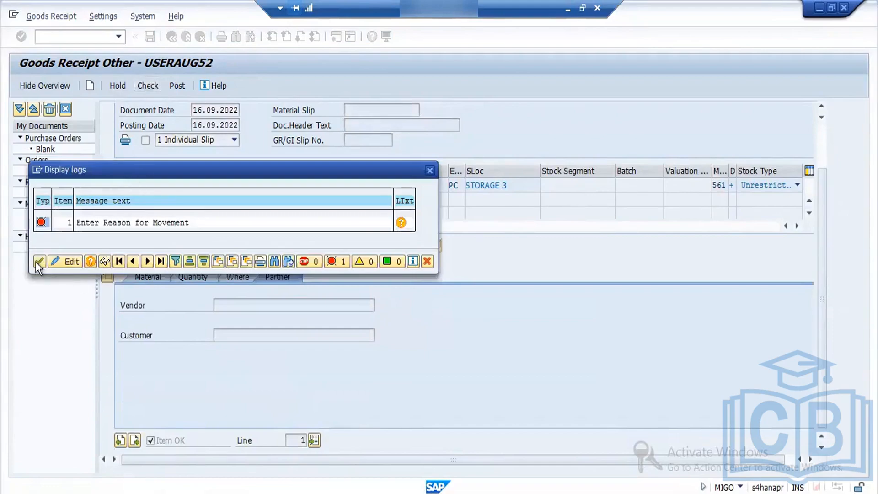
click(39, 261)
- Set the item's reason for movement to 10 (OTHER), check the goods receipt, and close the message log
click(163, 283)
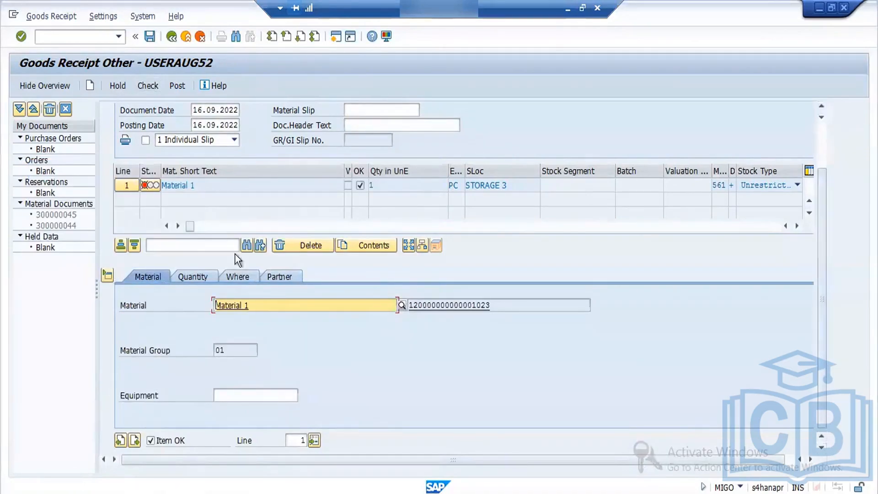
click(198, 281)
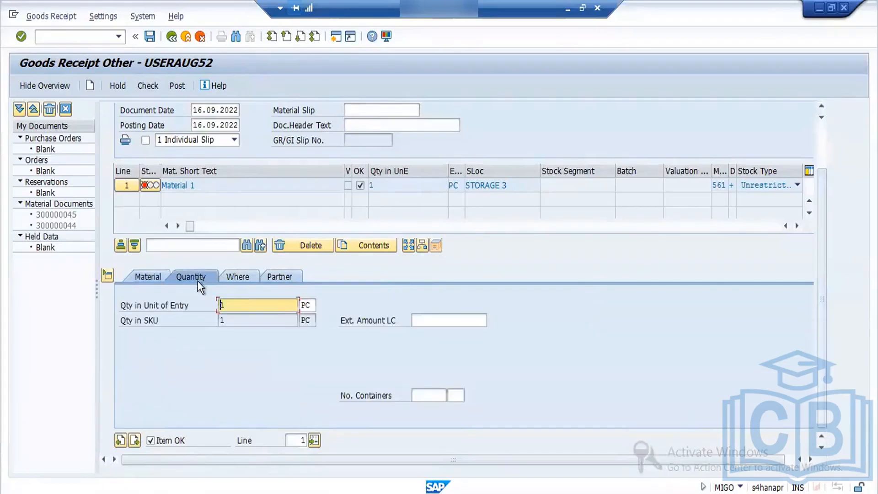
click(248, 275)
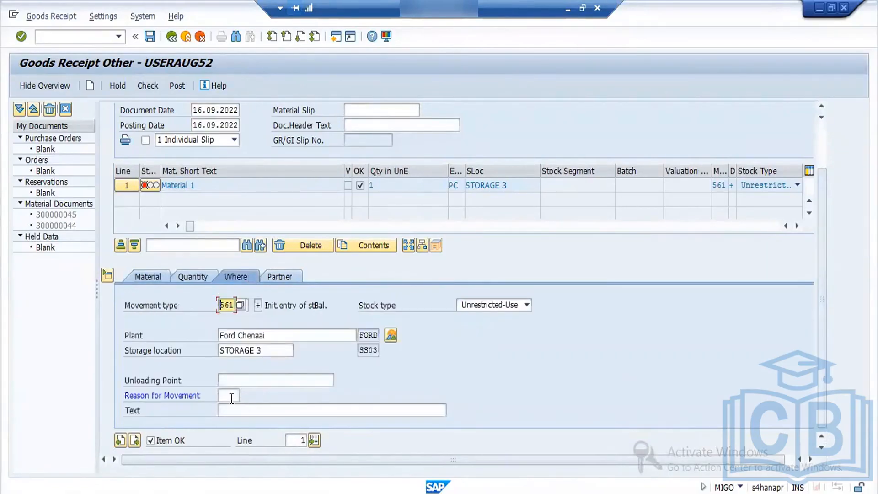
click(231, 396)
click(245, 395)
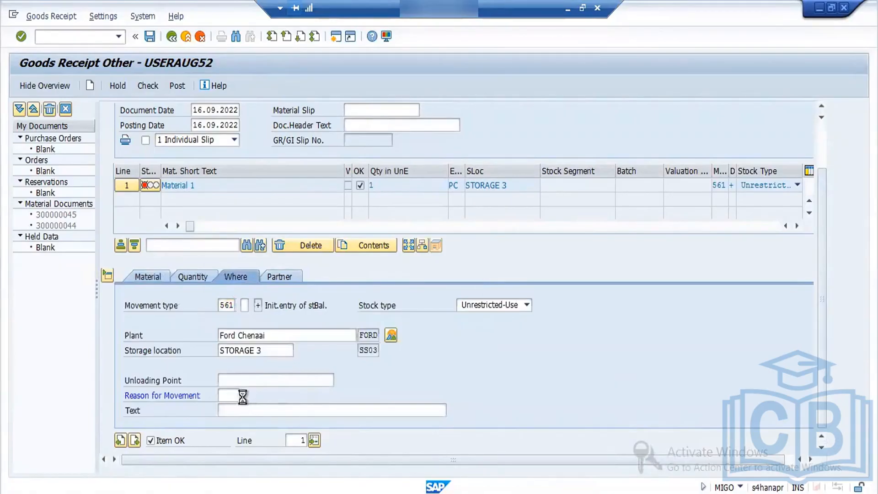
double_click(249, 85)
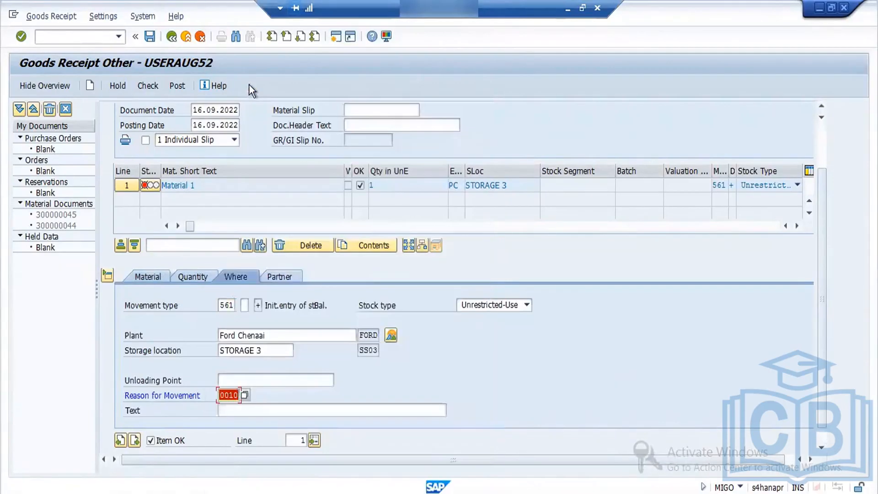
click(152, 85)
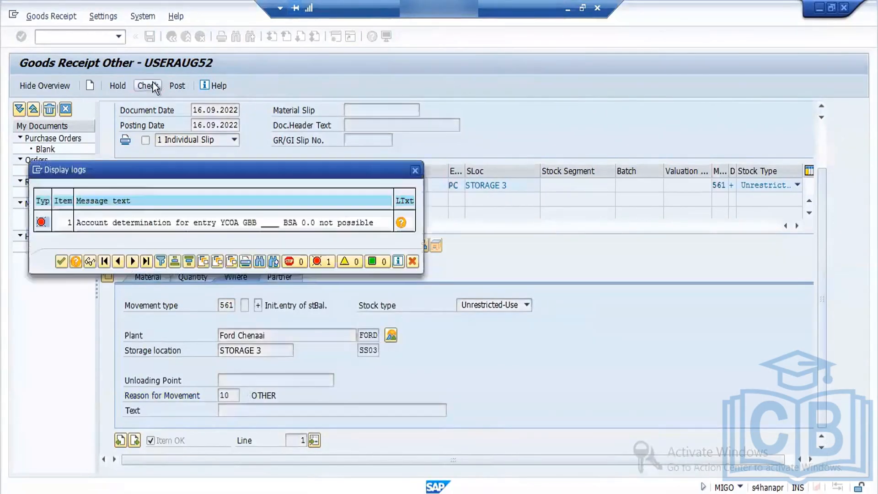
click(60, 261)
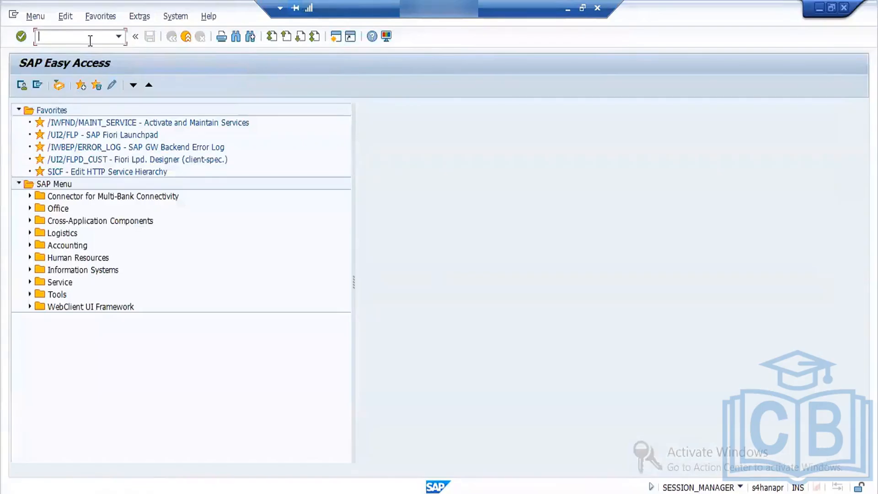
- Open transaction OBYC, return to the MIGO session, and check the Material 1 goods receipt again to display its message log
text(obyc)
key(Return)
key(alt+Tab)
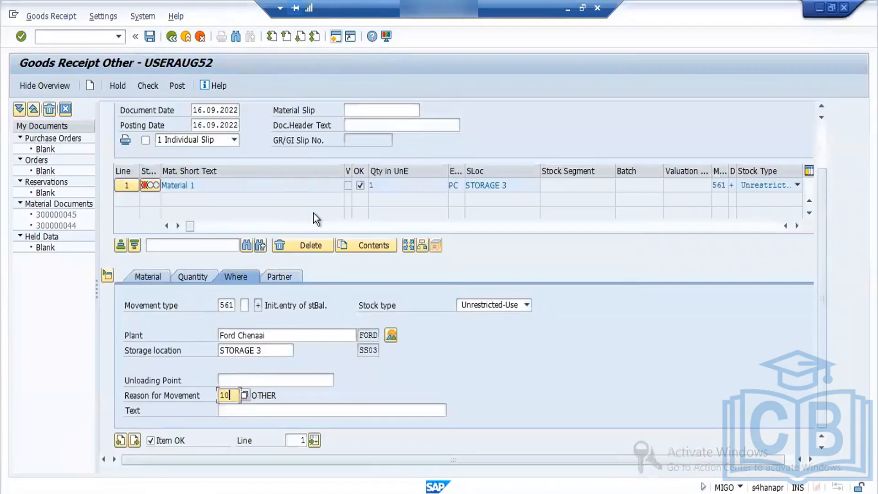
key(alt+Tab)
key(alt+Tab)
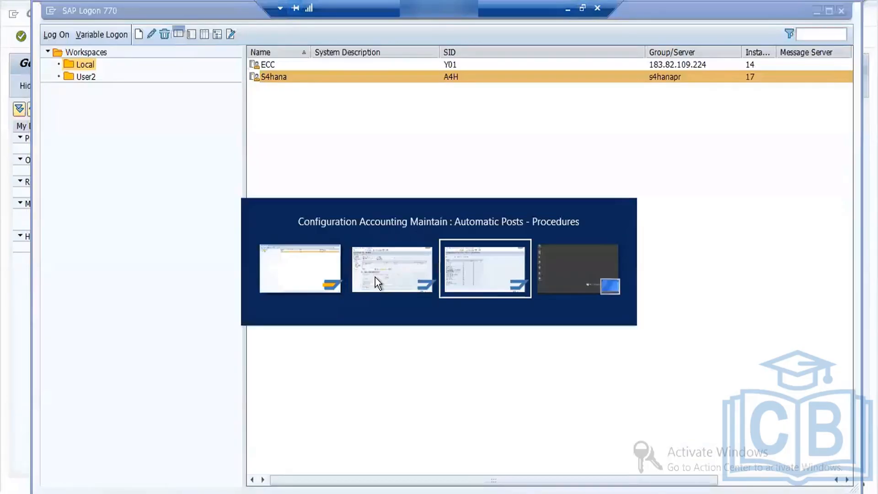
key(alt+Tab)
key(alt+Tab)
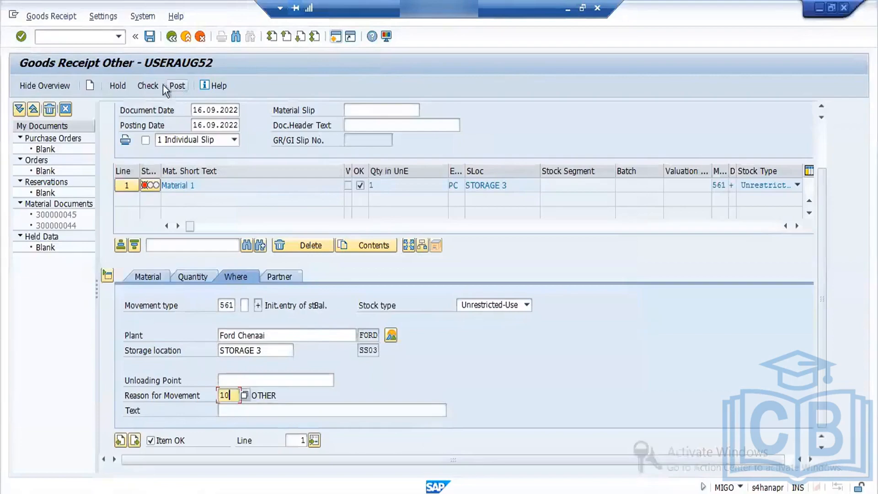
click(146, 82)
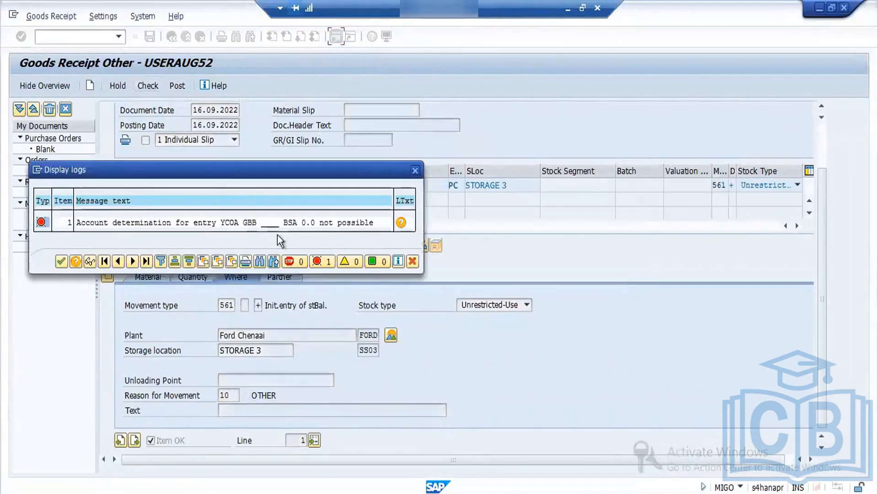
- In the OBYC session, open the account assignments of procedure GBB (Offsetting entry for inventory posting) for chart of accounts YCOA
key(alt+Tab)
key(alt+Tab)
key(alt+Tab)
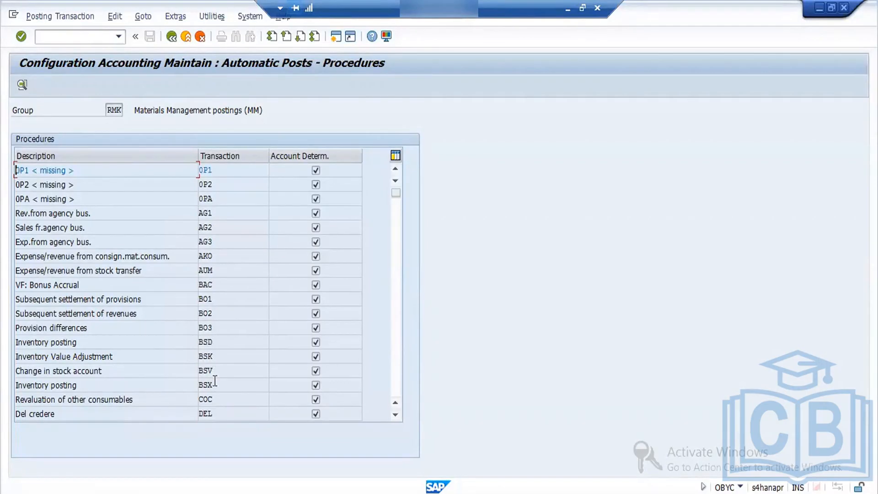
click(396, 416)
click(396, 416)
click(396, 415)
click(396, 415)
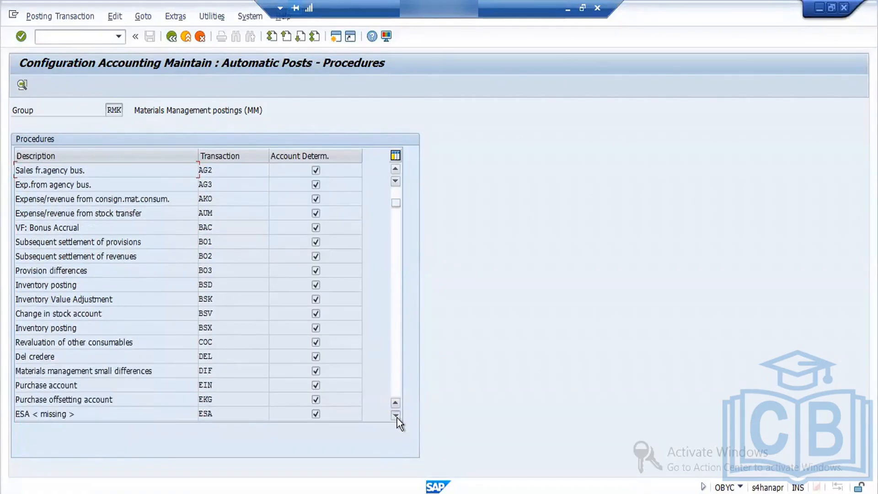
click(396, 416)
click(396, 416)
click(396, 416)
click(396, 415)
click(396, 415)
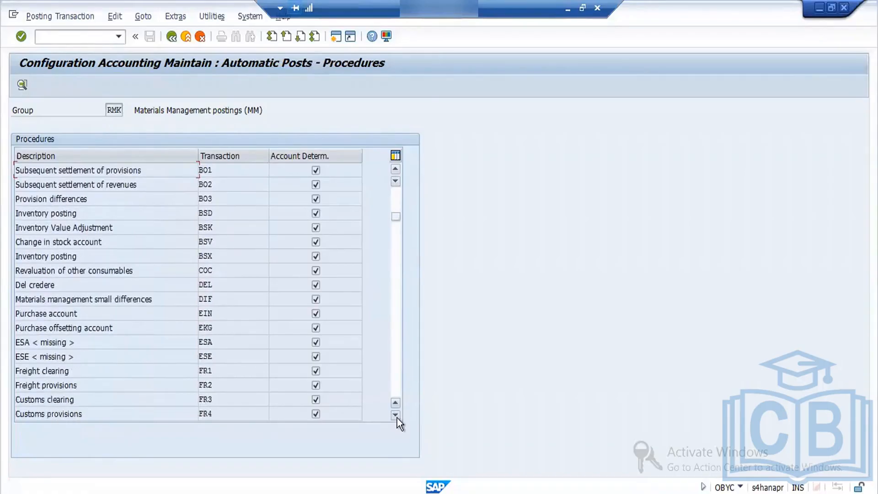
click(396, 416)
click(396, 415)
click(396, 416)
click(396, 416)
click(396, 415)
click(396, 415)
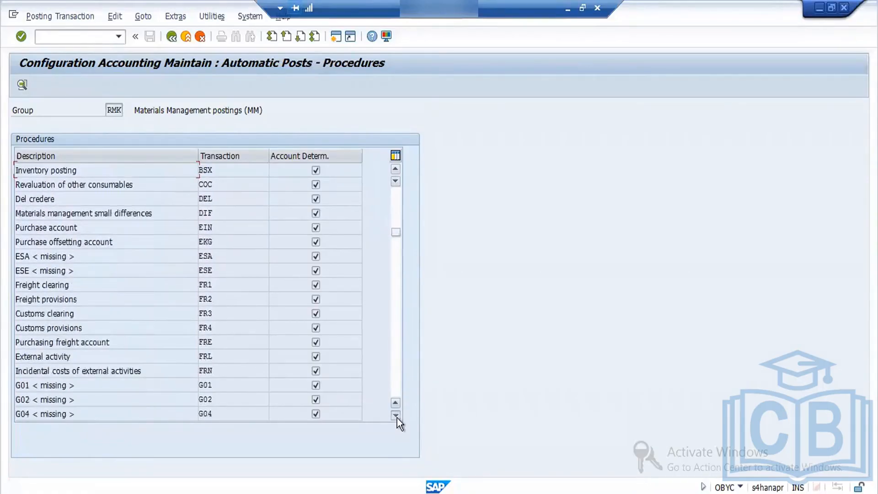
click(396, 416)
click(396, 416)
click(396, 416)
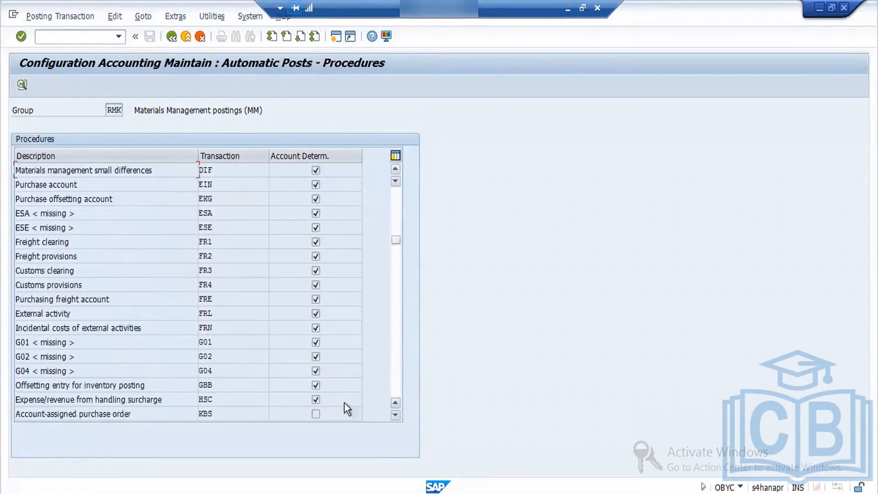
double_click(208, 386)
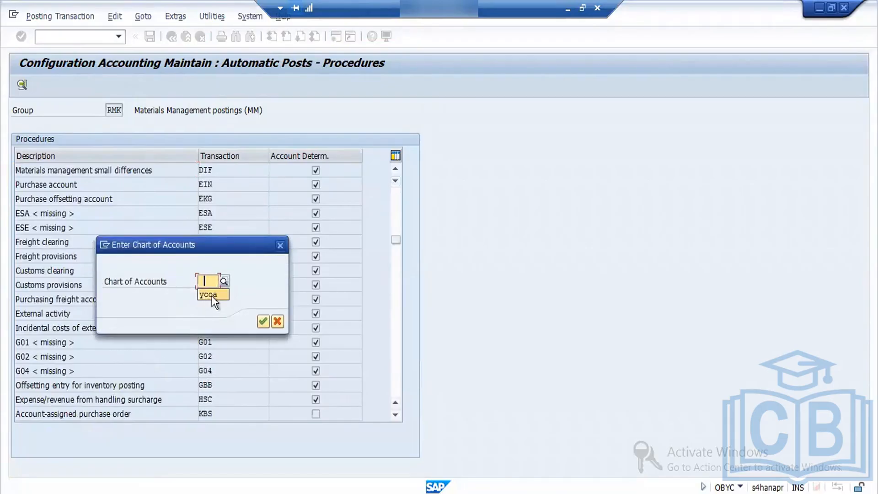
click(213, 295)
key(Return)
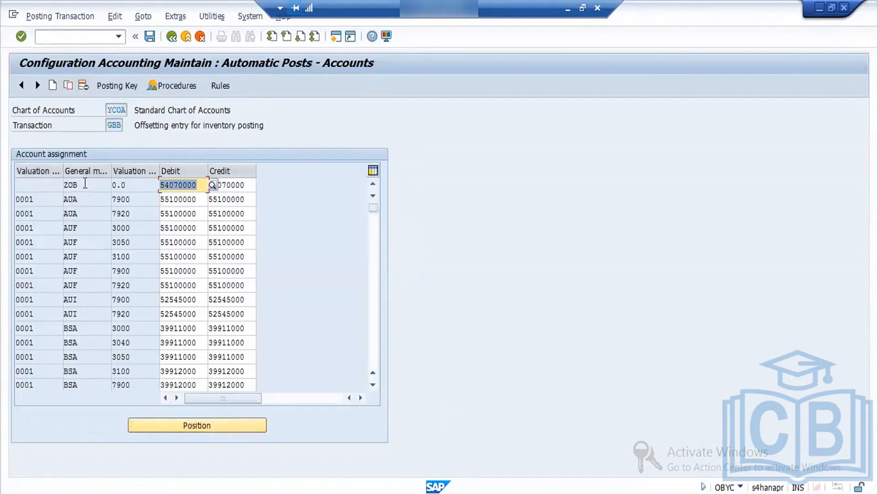
- Copy the 0001 BSA 3100 account assignment with valuation class 0.0 and save it to the customizing request
click(130, 371)
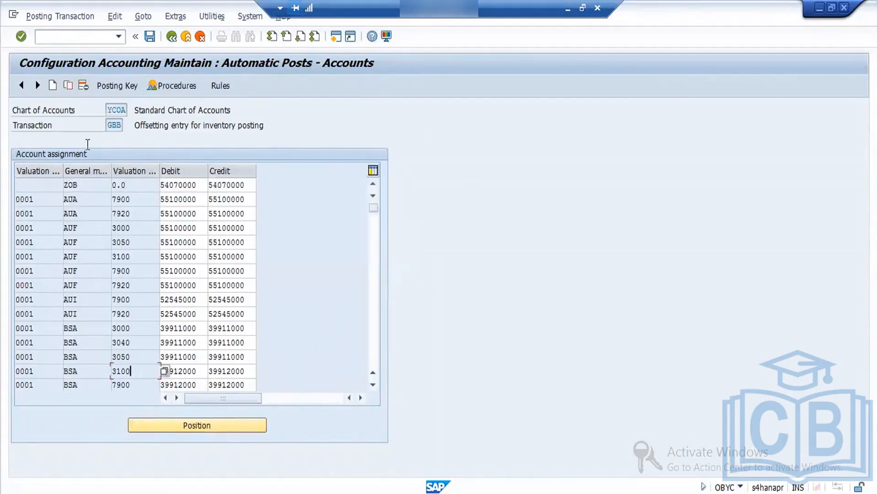
click(70, 86)
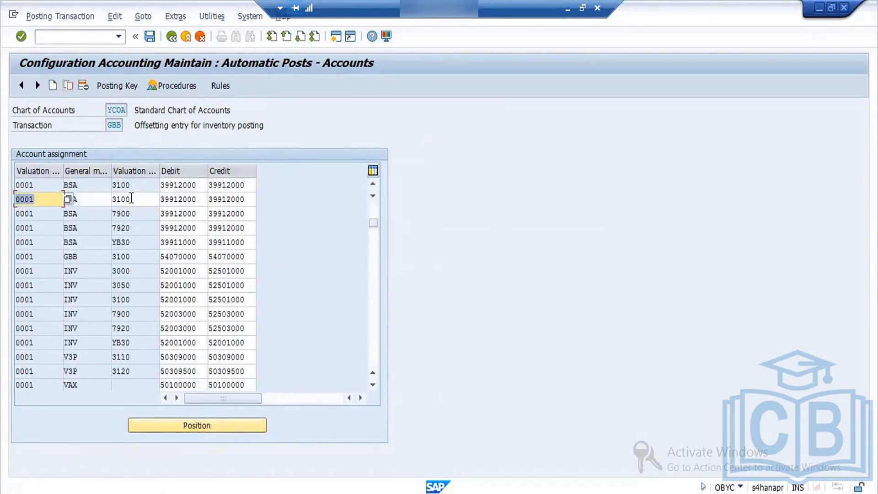
double_click(131, 197)
key(BackSpace)
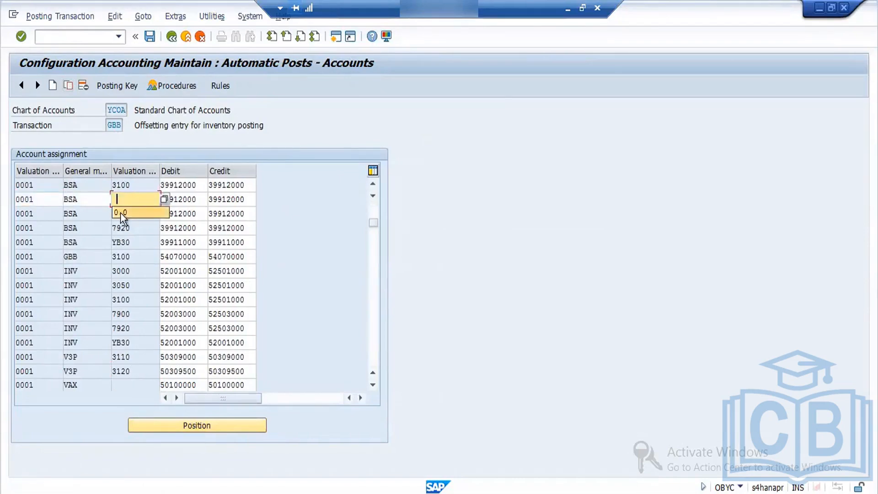
key(Return)
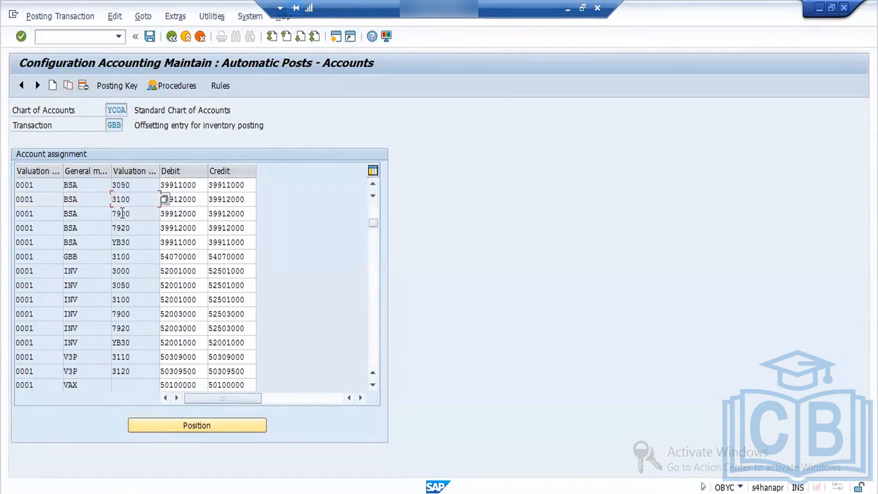
click(150, 37)
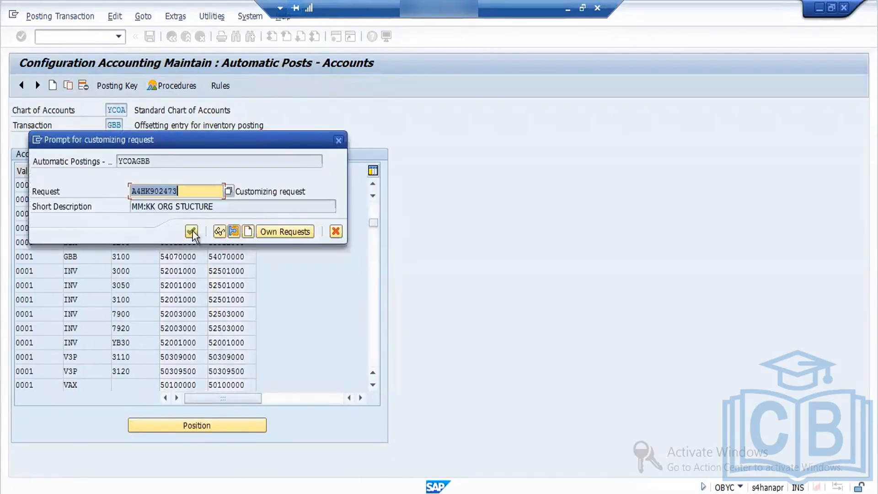
click(192, 232)
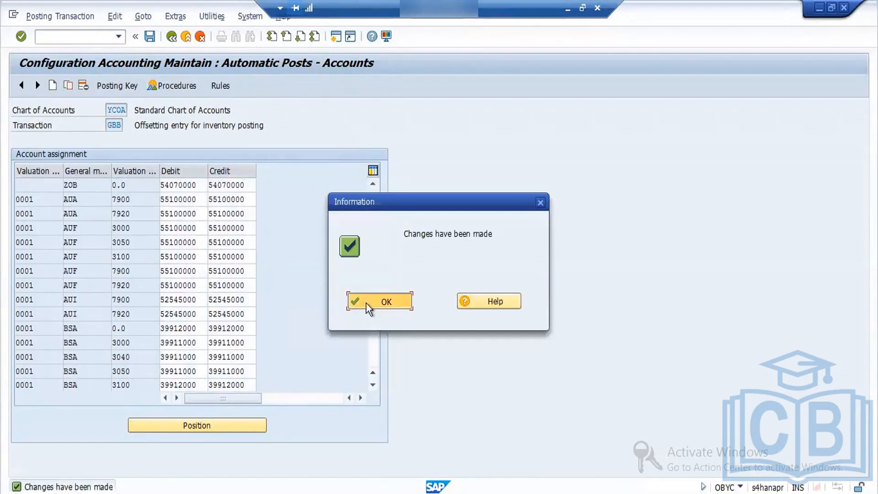
click(369, 306)
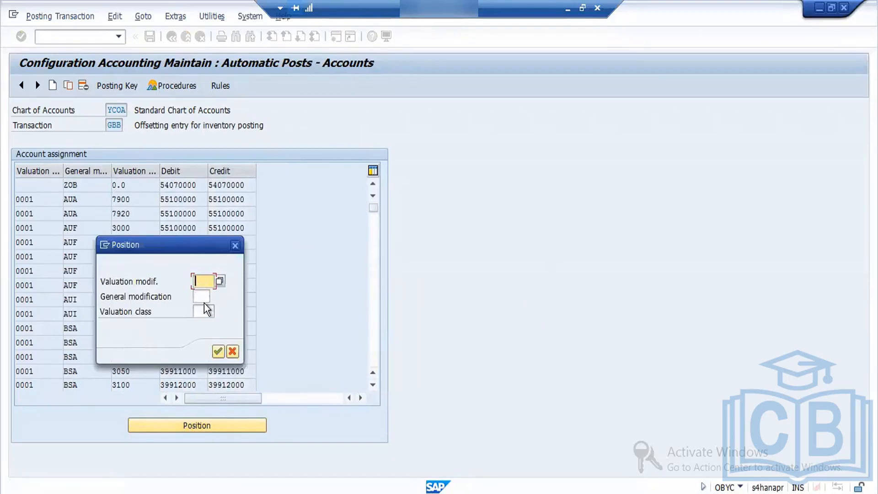
- Copy the 0001 BSA 7900 account assignment, clearing its valuation modification and setting the valuation class to 0.0
click(235, 246)
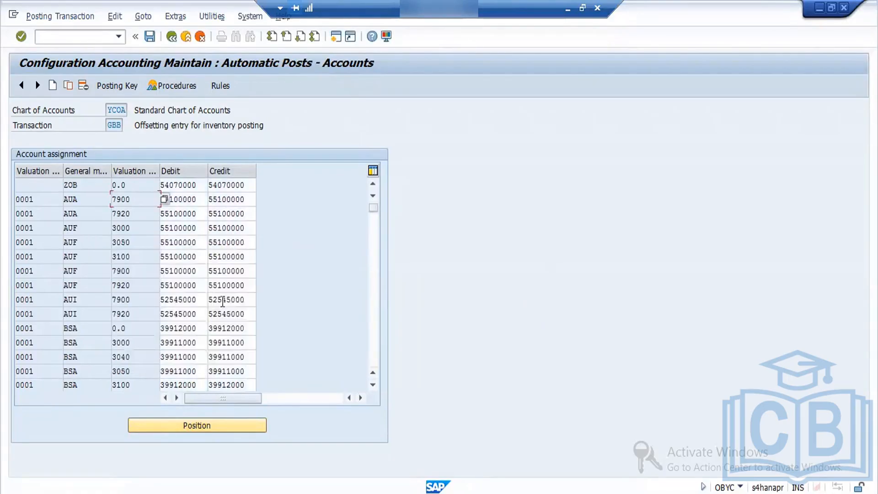
click(371, 308)
click(372, 308)
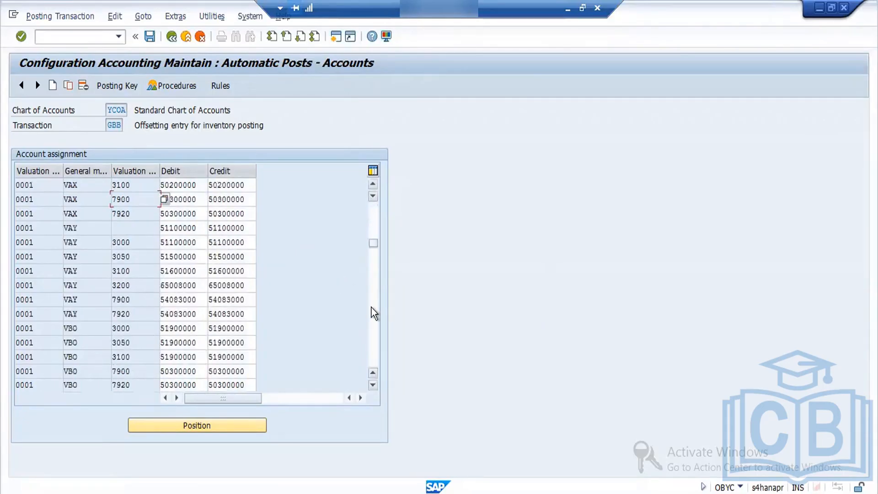
click(374, 229)
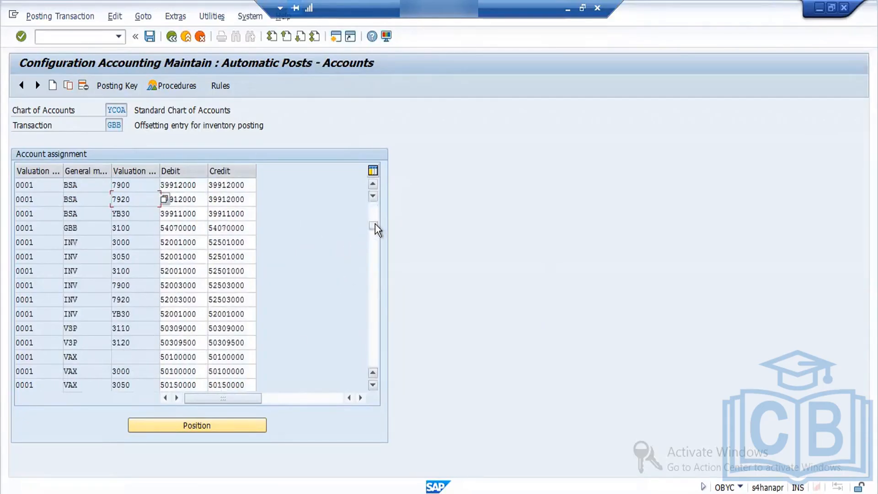
click(86, 185)
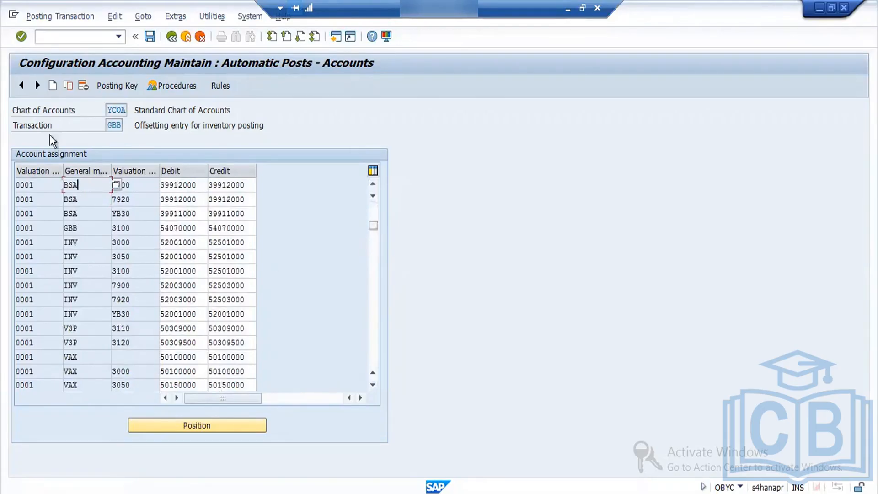
click(68, 86)
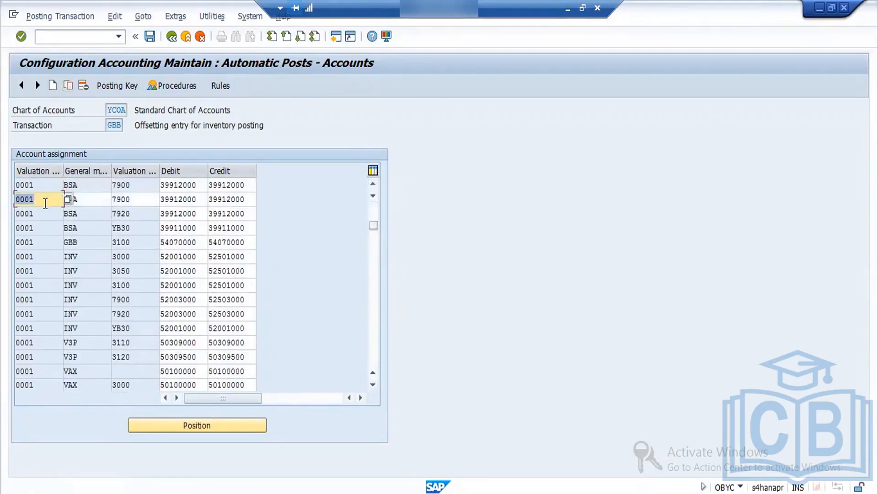
click(46, 203)
key(BackSpace)
key(Tab)
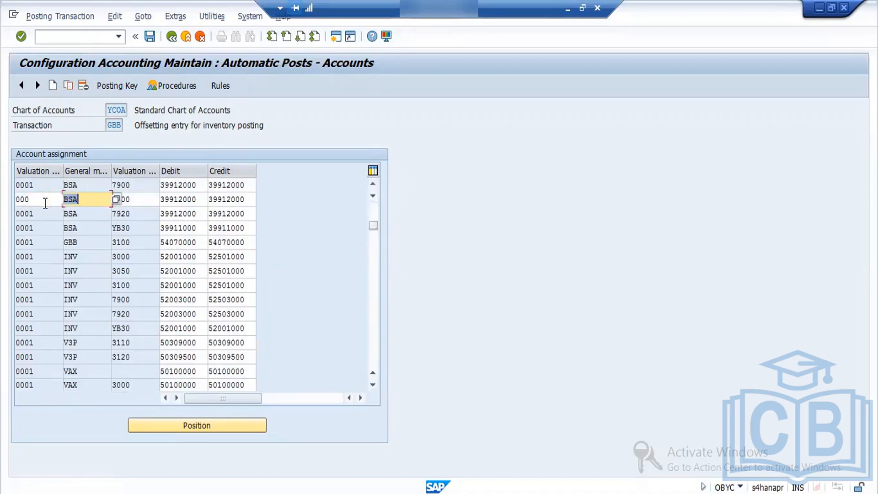
click(45, 203)
key(BackSpace)
key(BackSpace)
key(BackSpace)
key(Tab)
key(Tab)
key(BackSpace)
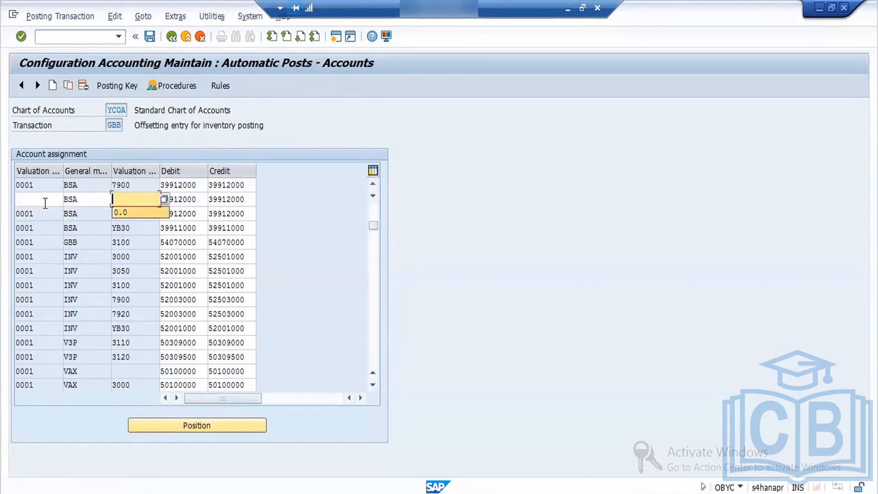
key(Return)
- Save the new BSA account assignment without valuation modification to the MM:KK ORG STUCTURE customizing request
click(151, 36)
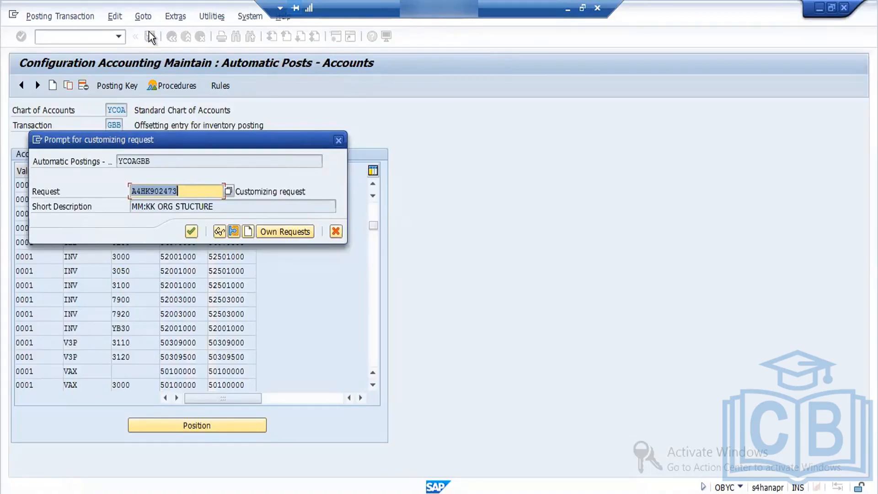
click(191, 232)
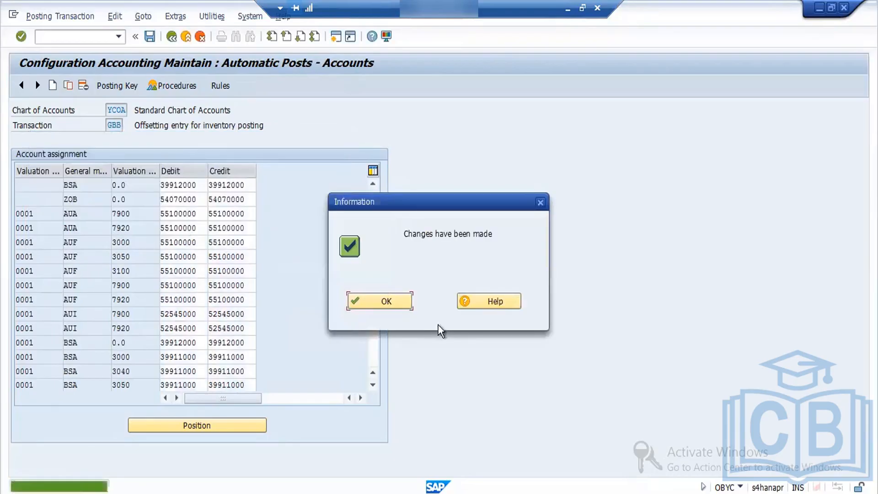
click(366, 303)
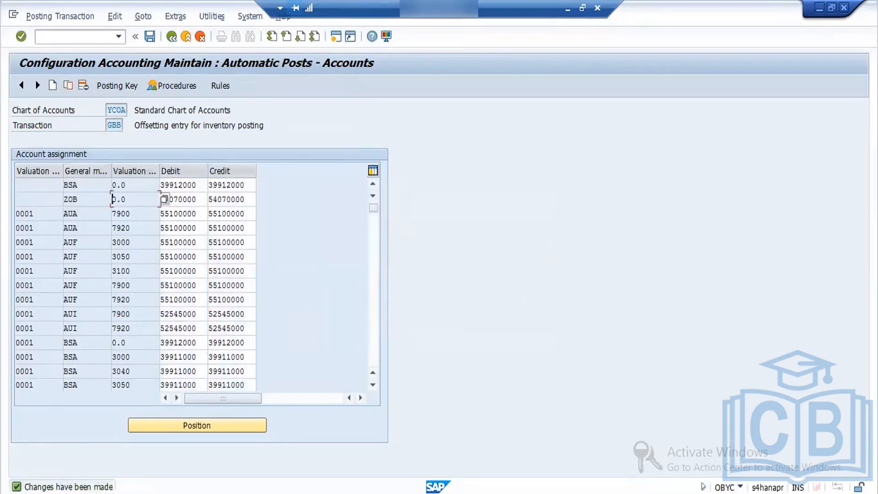
- Return to the MIGO goods receipt, close the message log, and check the document again, acknowledging the result
click(215, 493)
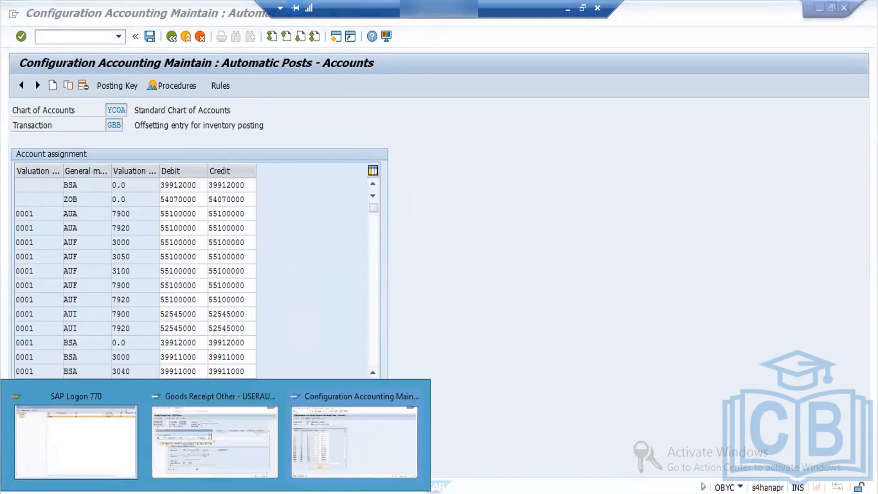
click(209, 454)
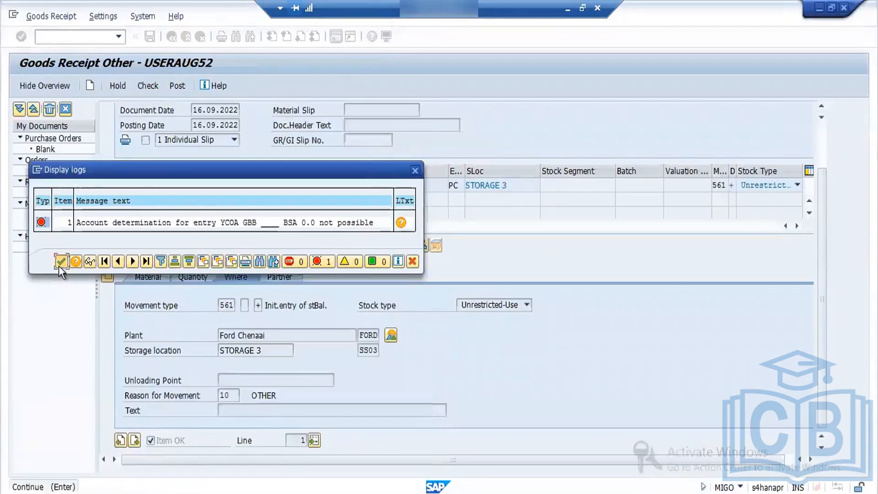
click(60, 263)
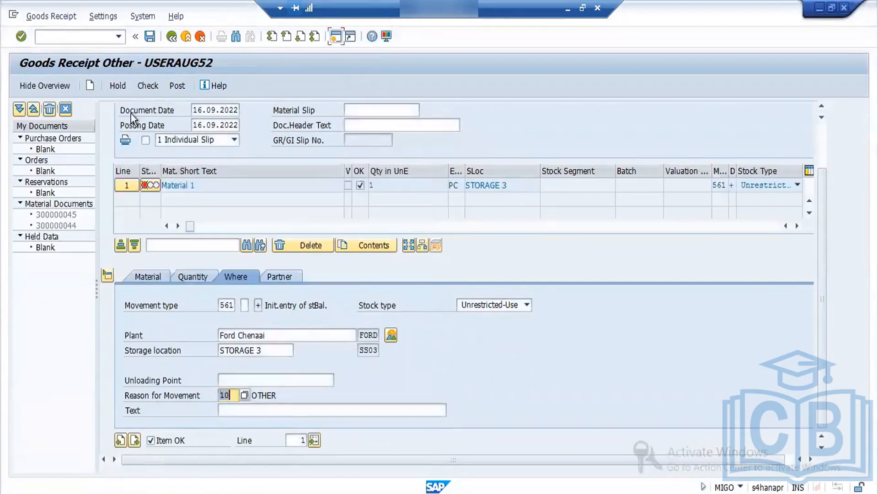
click(159, 87)
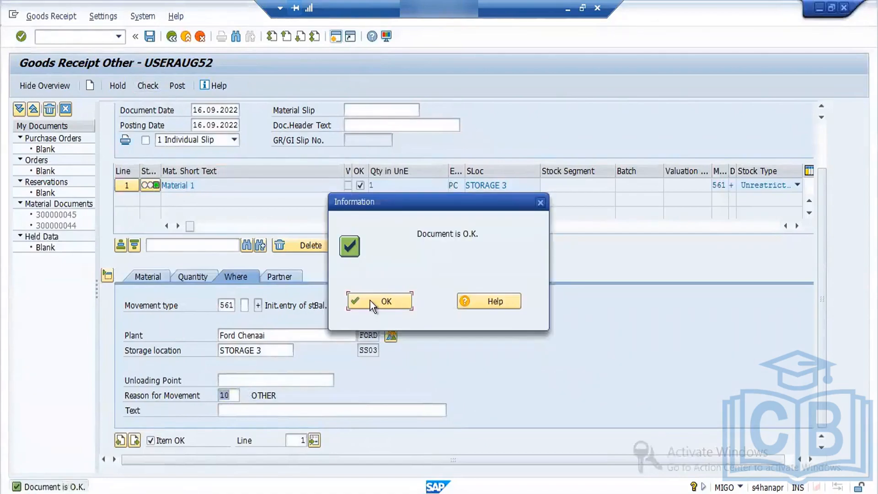
click(370, 301)
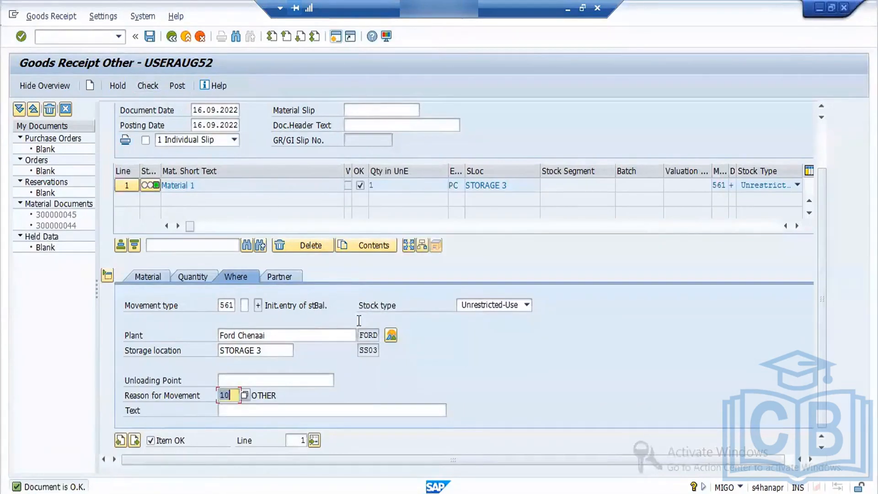
- Display the stock overview of Material 1 for plant FORD and go back to its selection screen
click(391, 337)
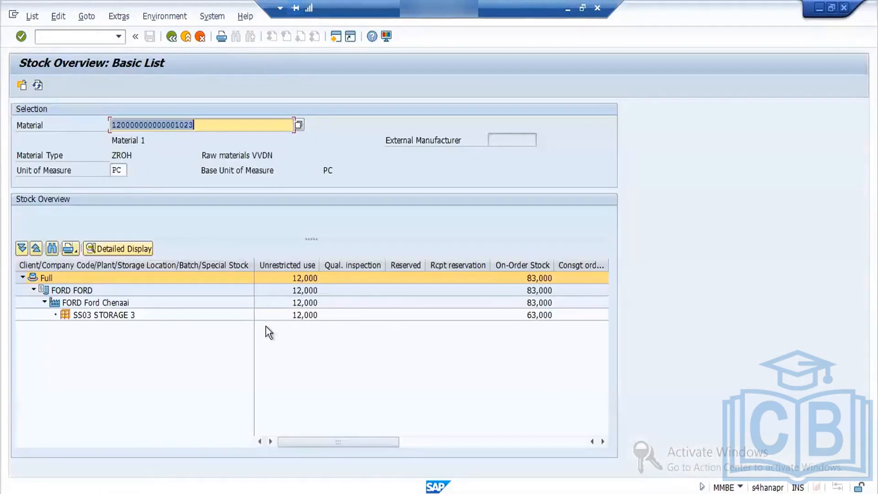
click(171, 35)
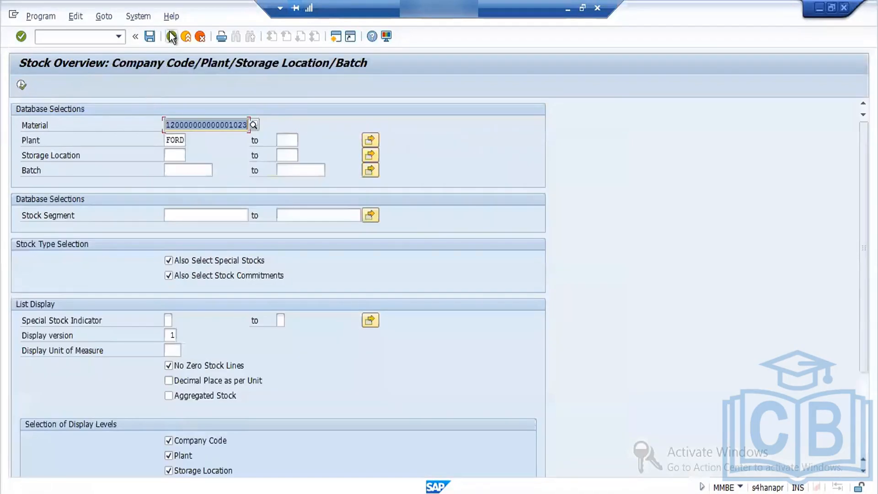
- Return to the MIGO goods receipt, post the movement type 561 entry for Material 1, and acknowledge the posting
click(171, 36)
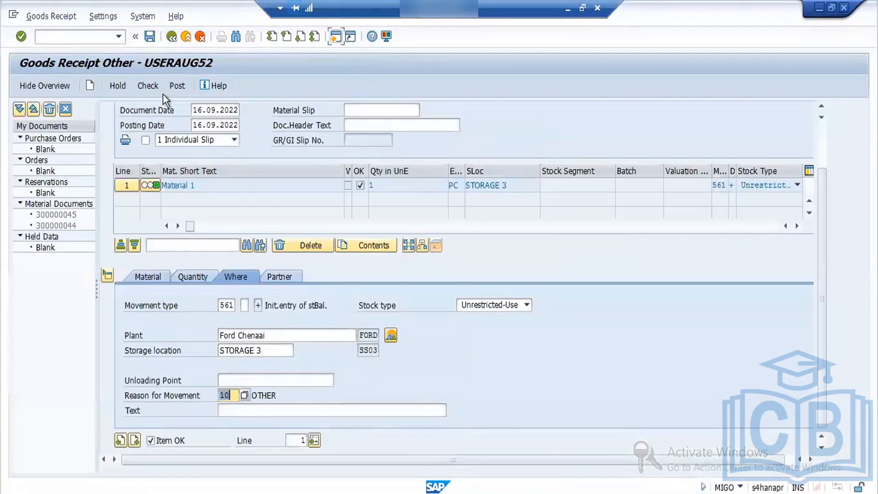
click(177, 86)
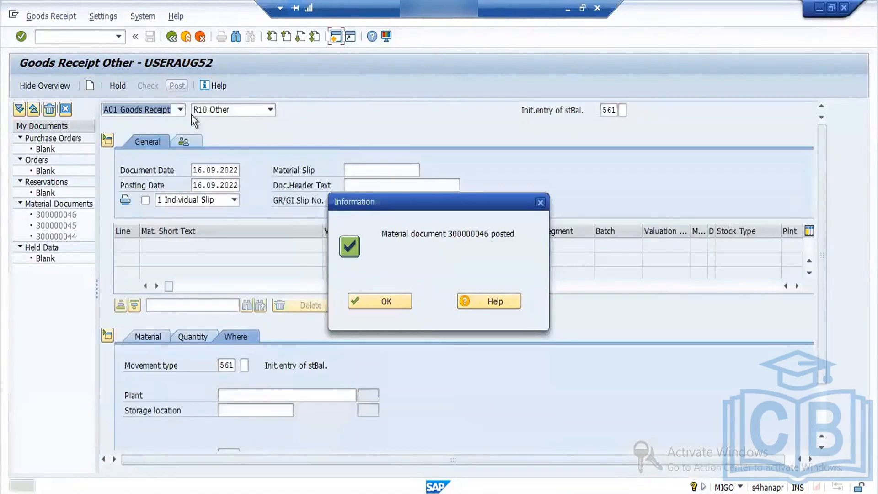
click(380, 301)
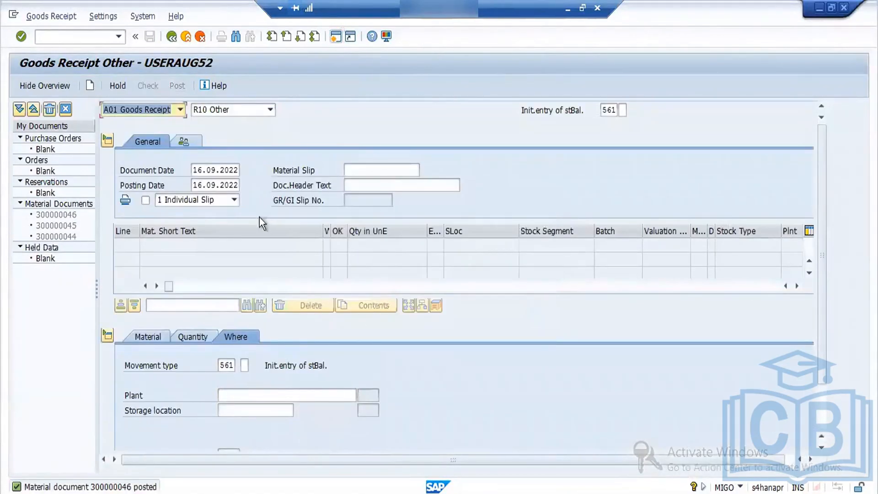
click(90, 39)
text(/n)
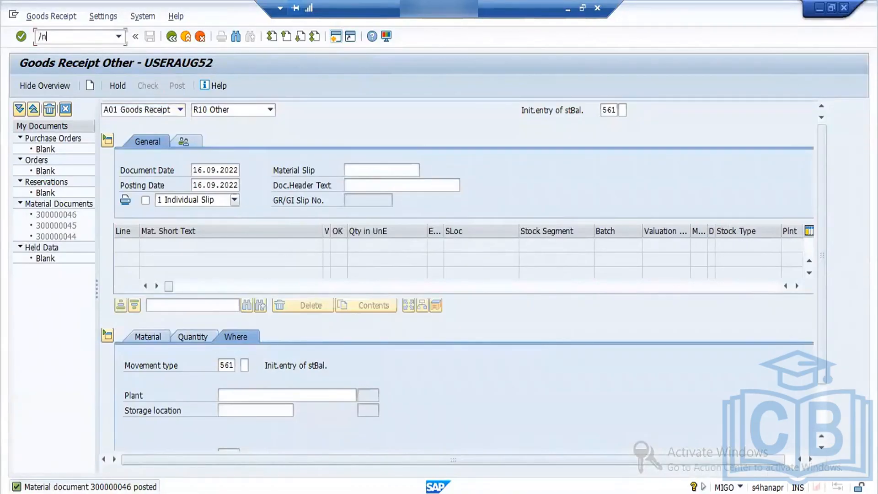
text(mmbe)
key(Return)
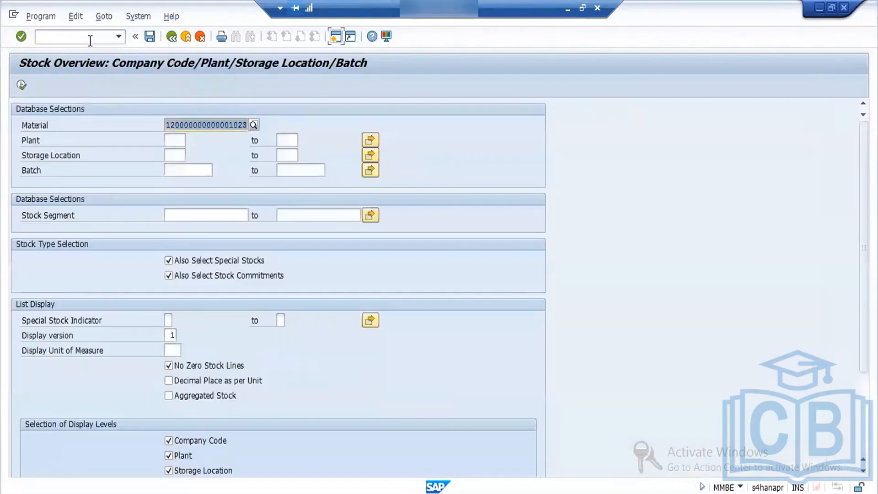
click(181, 141)
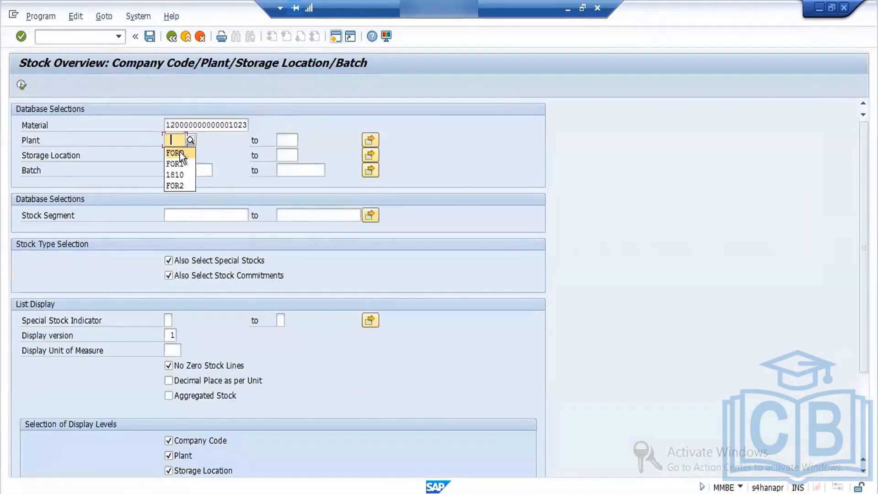
click(182, 152)
click(22, 85)
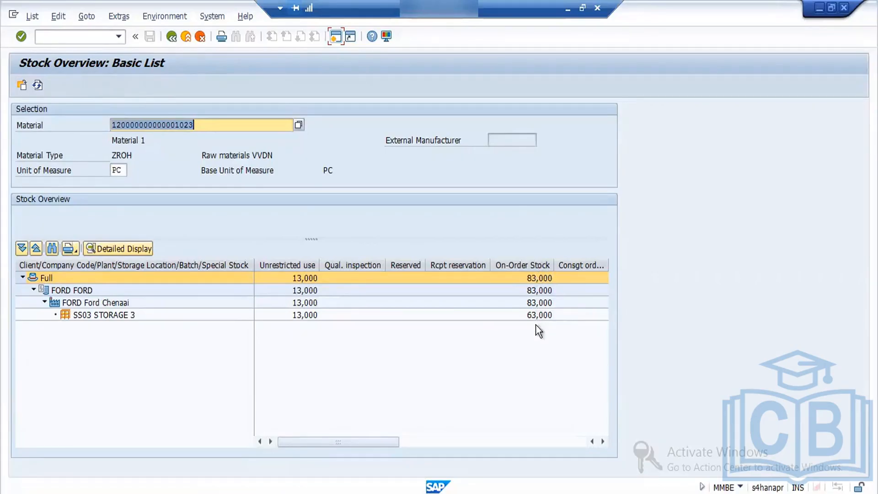
- Display the material movements for the unrestricted-use stock in SS03 STORAGE 3, then go back to the stock overview selection screen
click(305, 315)
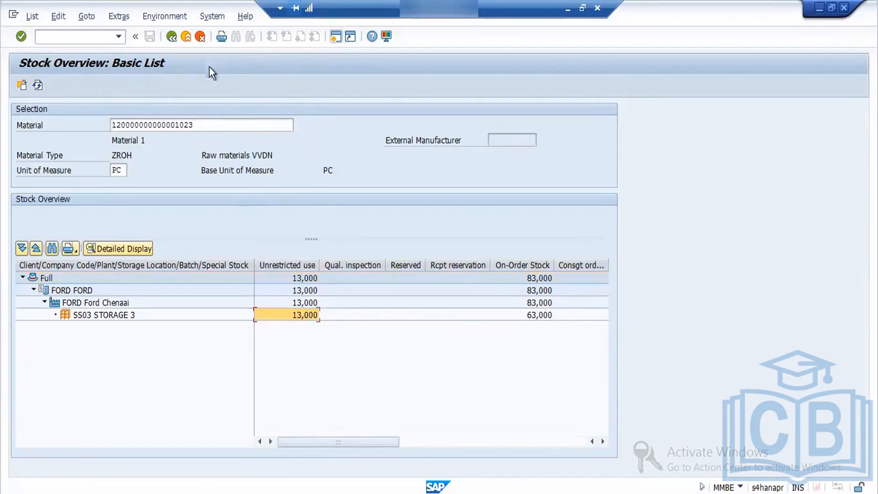
click(150, 16)
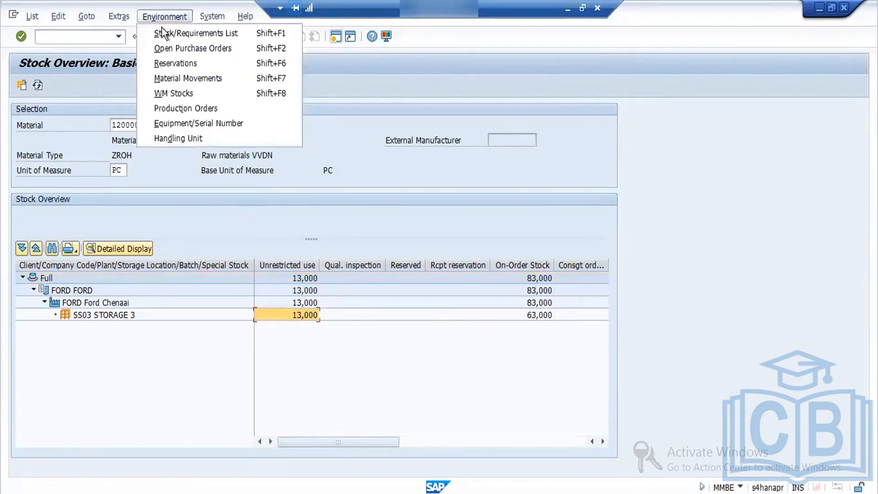
click(193, 80)
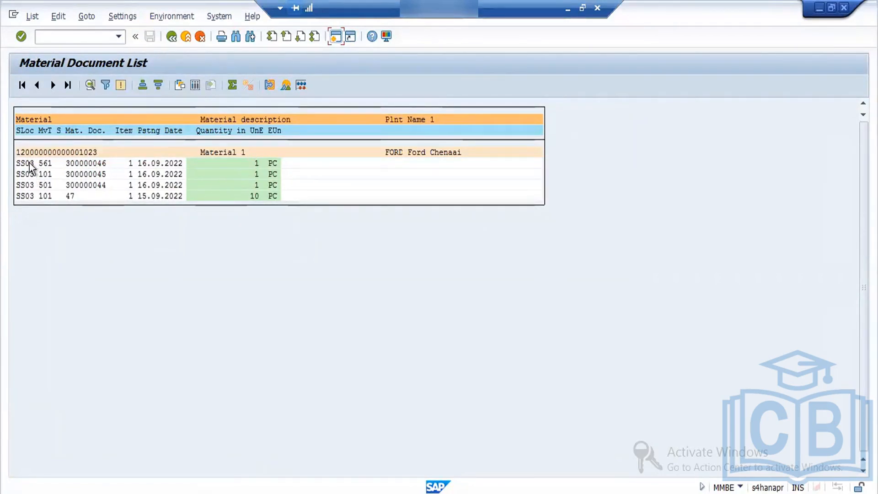
click(171, 37)
click(172, 37)
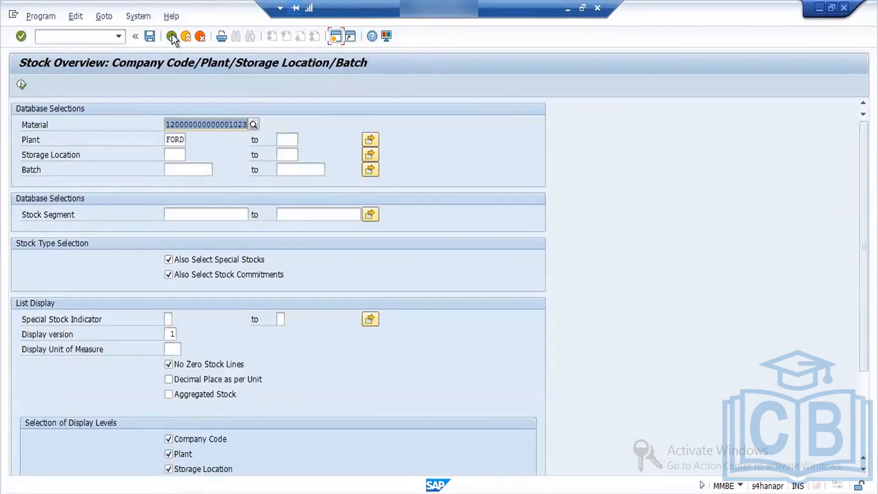